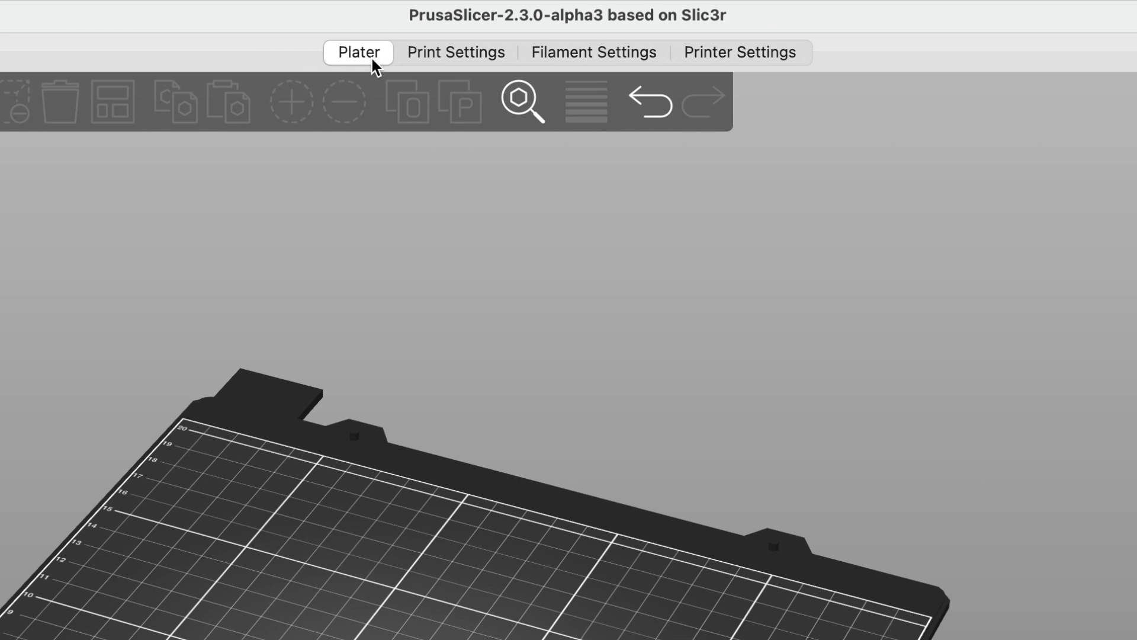
# Look through the print, filament and printer settings, and return to the plater view.
pyautogui.click(469, 52)
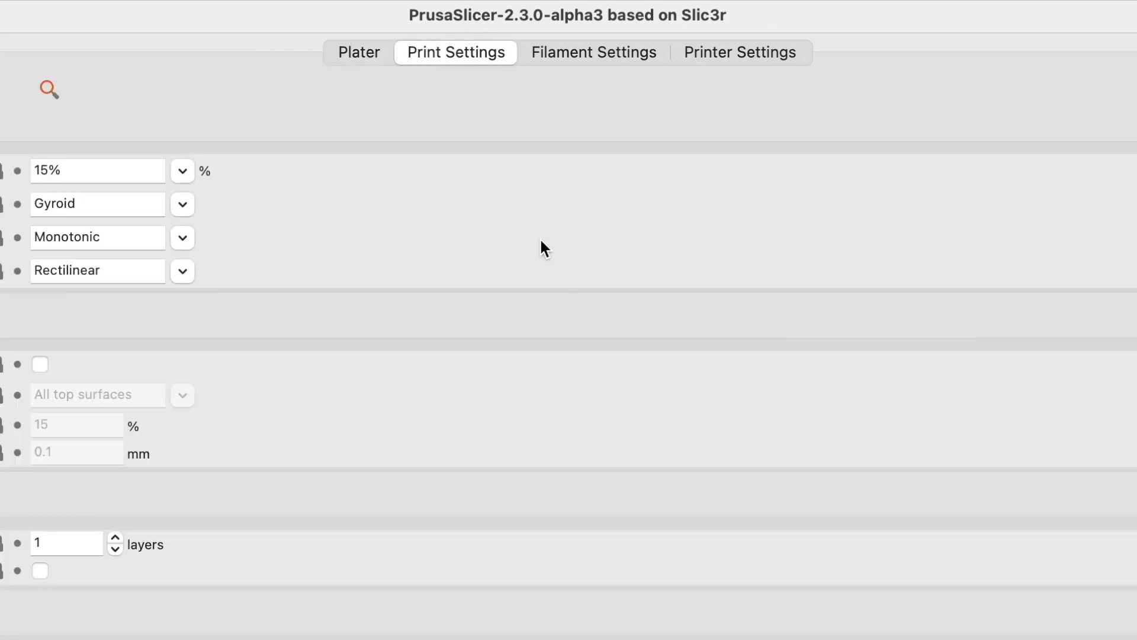
pyautogui.click(591, 58)
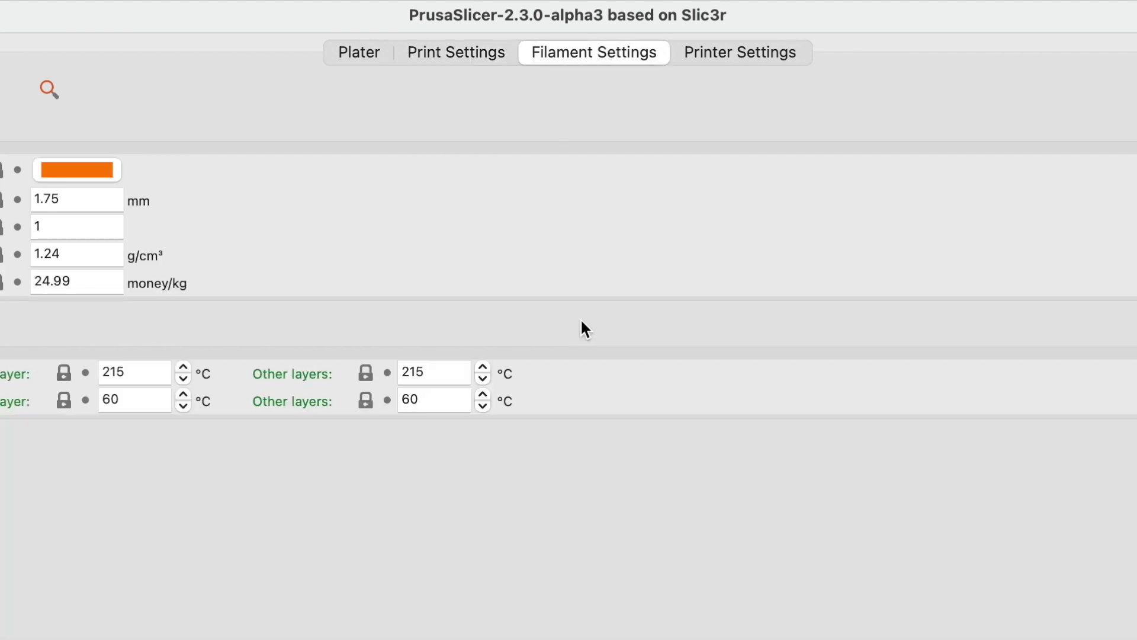
pyautogui.click(726, 58)
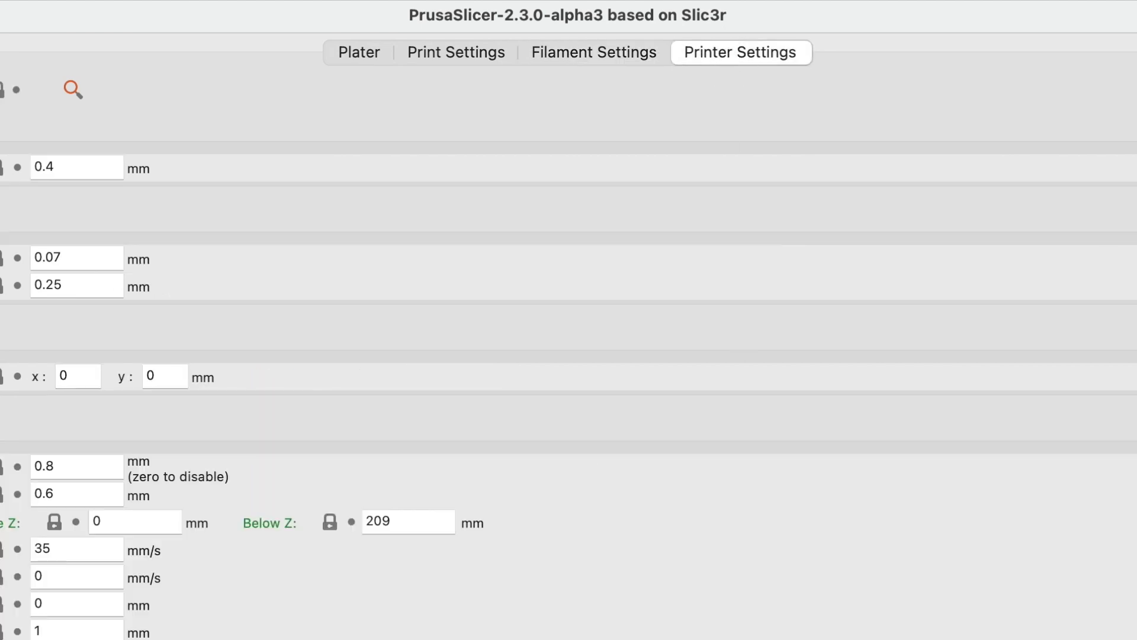
pyautogui.click(359, 53)
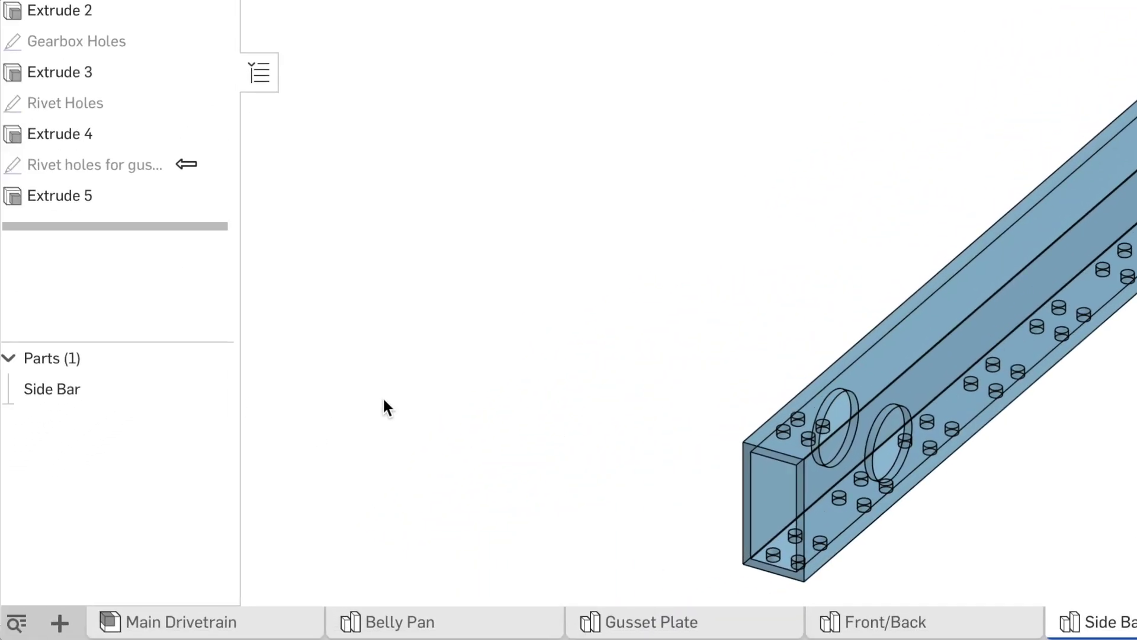
# Export the Side Bar part from the Onshape part studio as an STL file with millimeter units.
pyautogui.rightClick(71, 389)
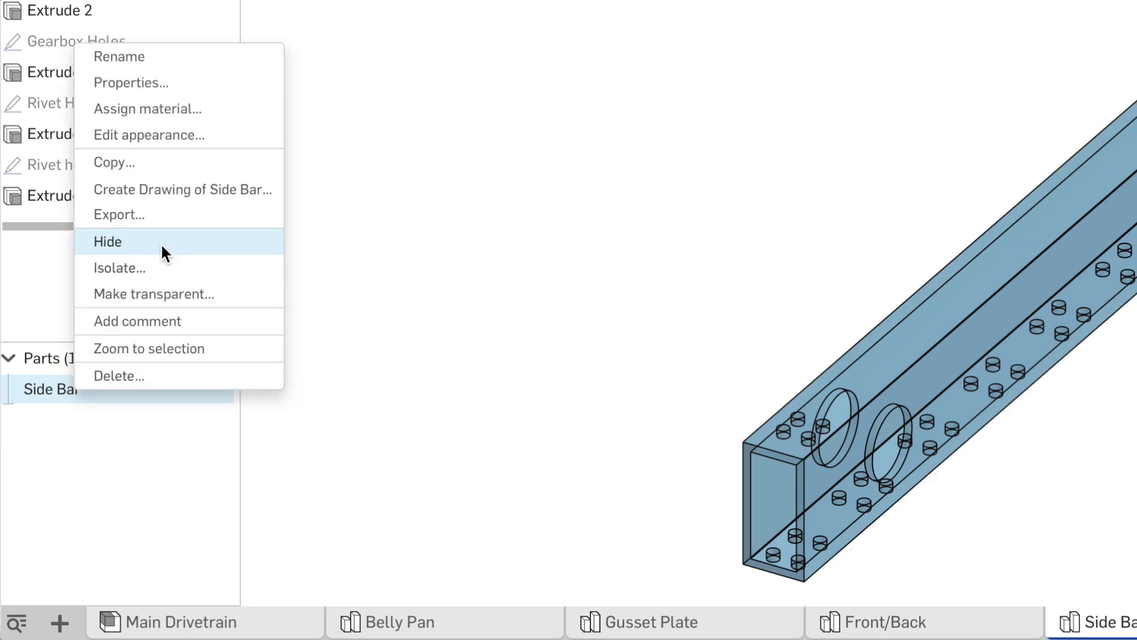
pyautogui.click(168, 212)
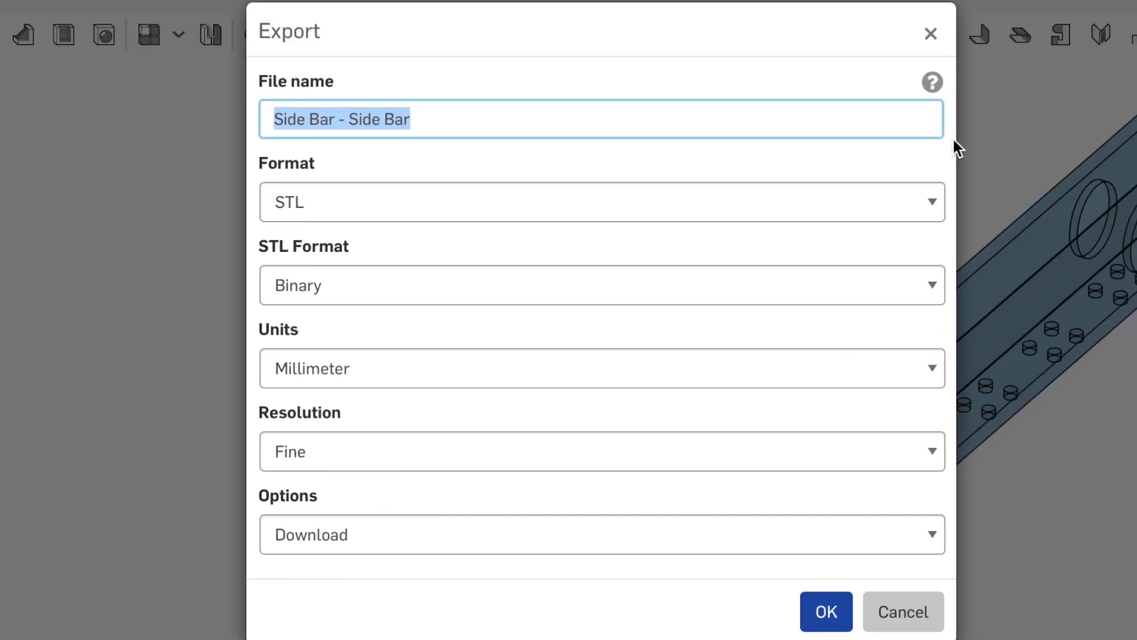
pyautogui.click(926, 198)
pyautogui.click(891, 196)
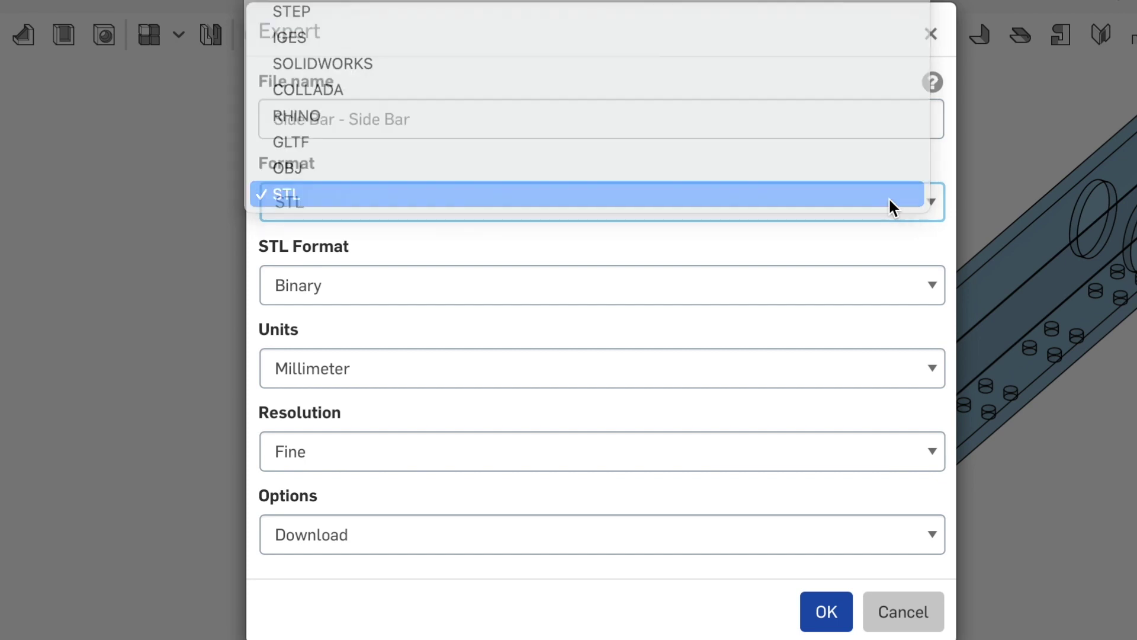
pyautogui.click(461, 372)
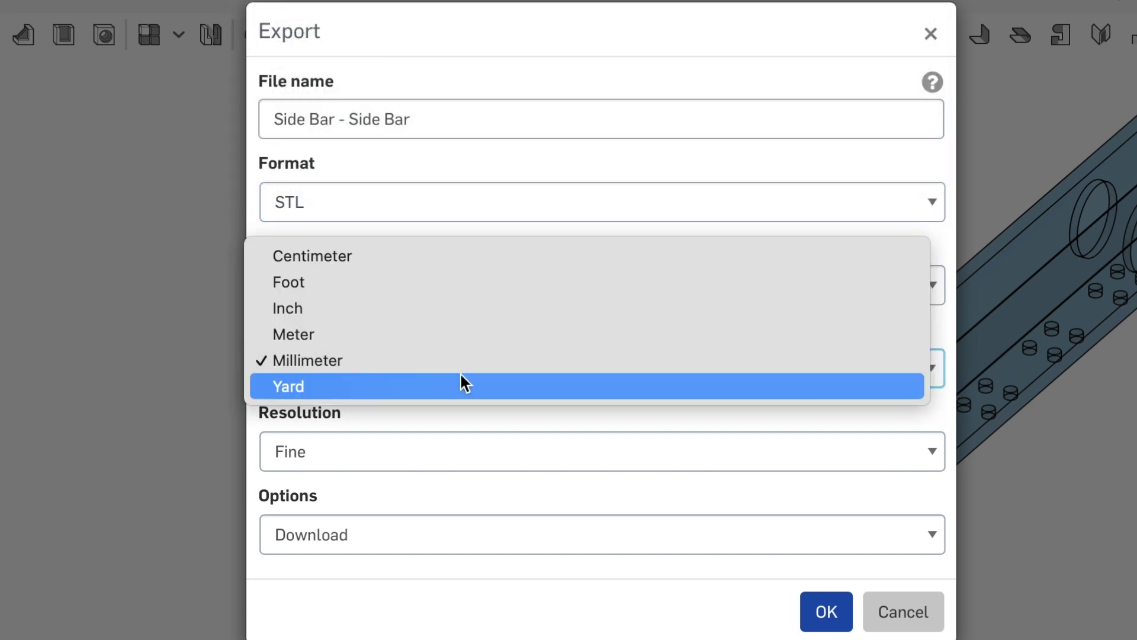
pyautogui.click(476, 357)
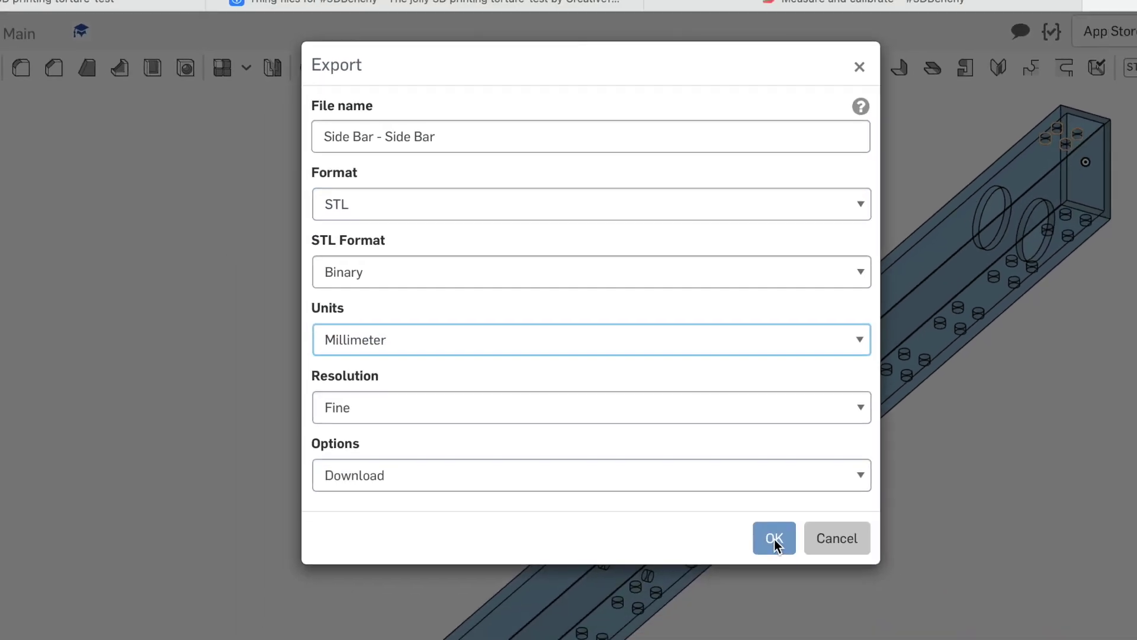
pyautogui.click(826, 611)
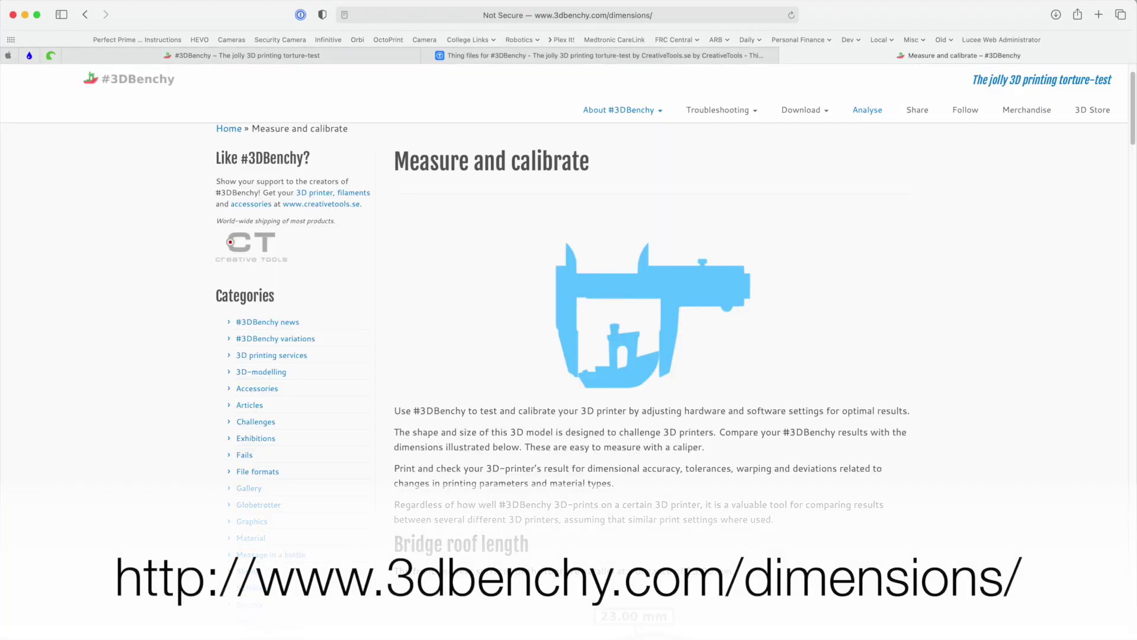
# View the #3DBenchy model page on Thingiverse in the browser.
pyautogui.click(733, 62)
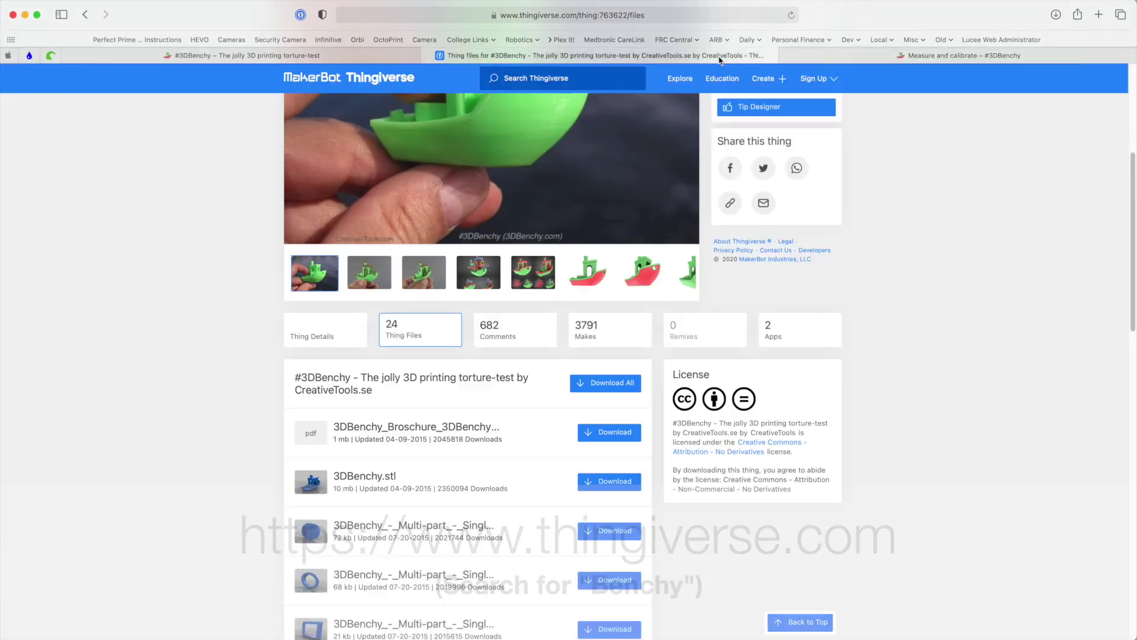
pyautogui.scroll(3, 930, 446)
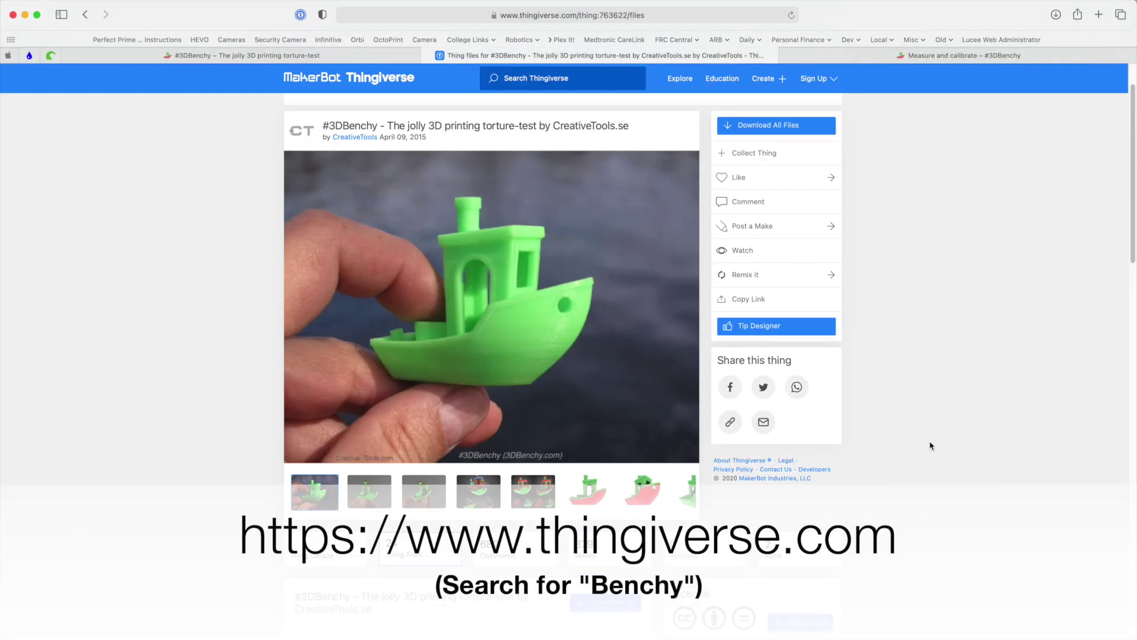
# Switch to PrusaSlicer and load 3DBenchy.stl from the Models folder onto the print bed.
pyautogui.press('super+Tab')
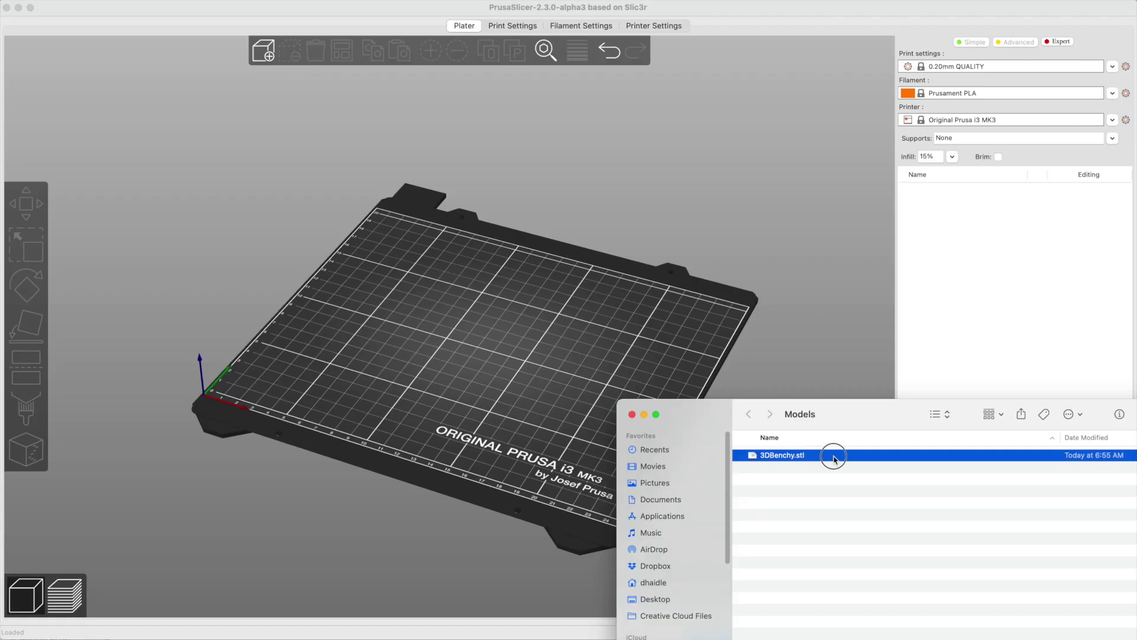
pyautogui.moveTo(782, 454); pyautogui.dragTo(562, 345)
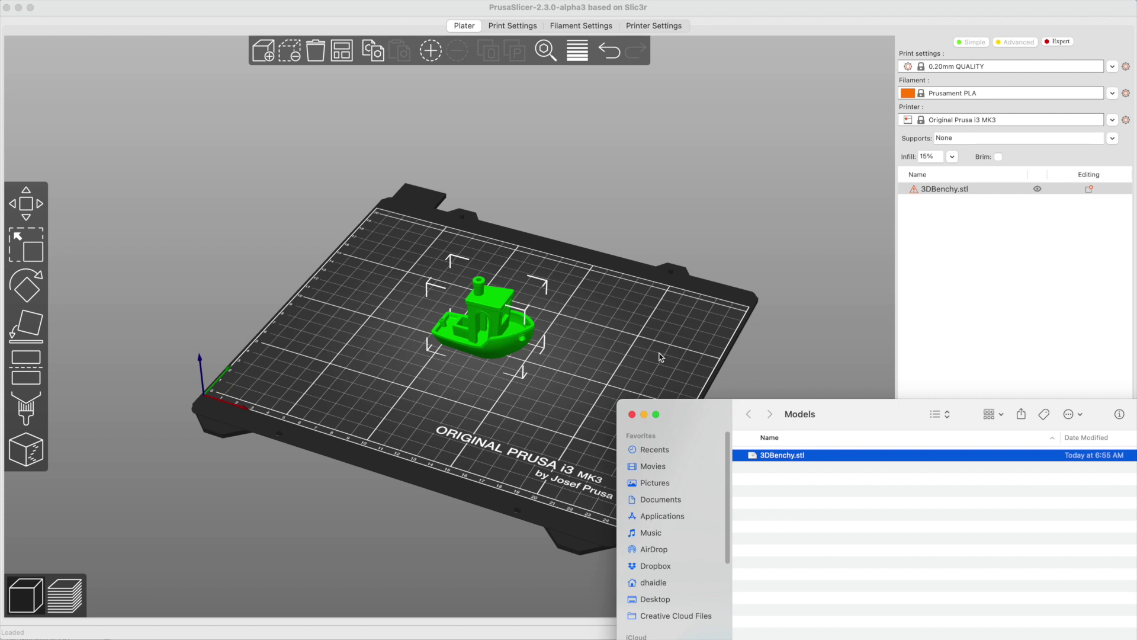
pyautogui.click(661, 357)
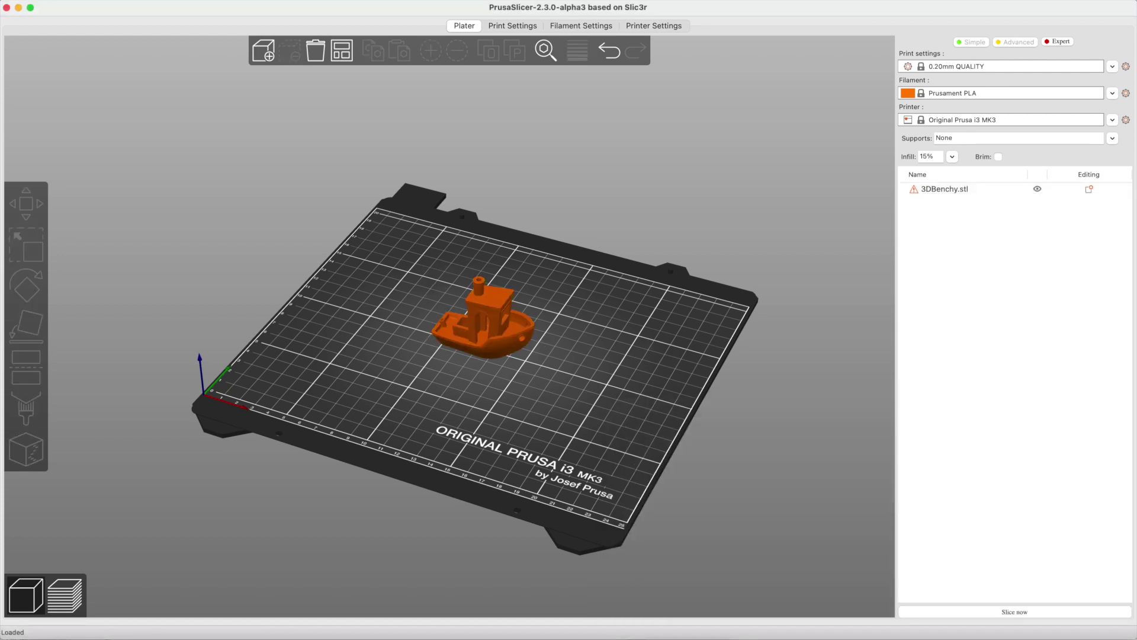
# Move the boat toward the front of the bed, to about X 131.2 and Y 57.4 mm.
pyautogui.moveTo(499, 316); pyautogui.dragTo(498, 376)
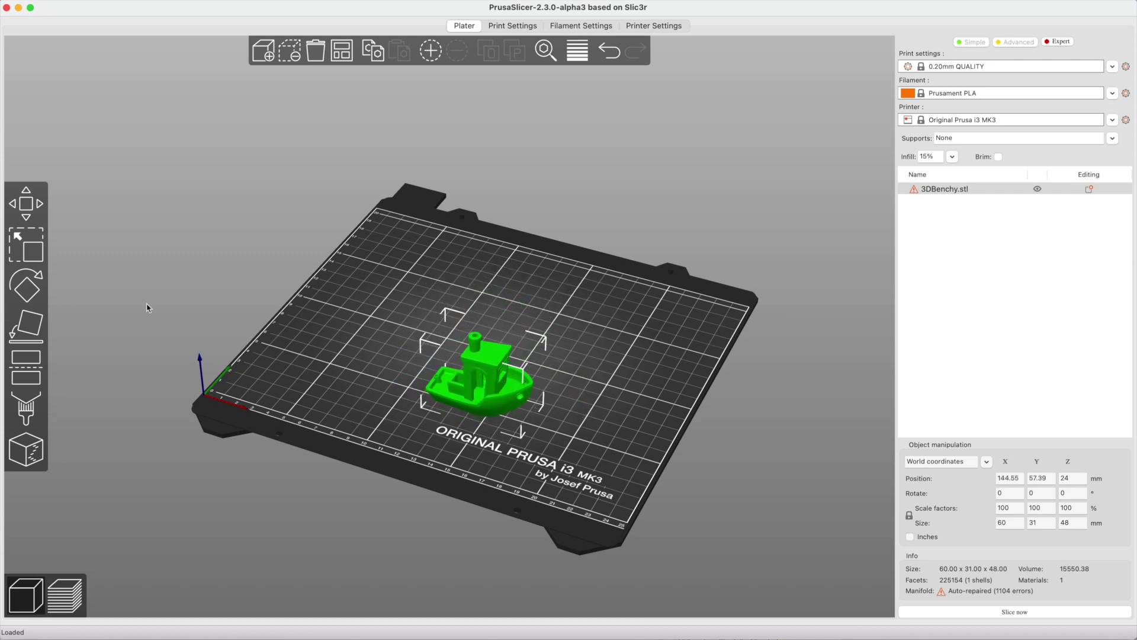
pyautogui.click(25, 203)
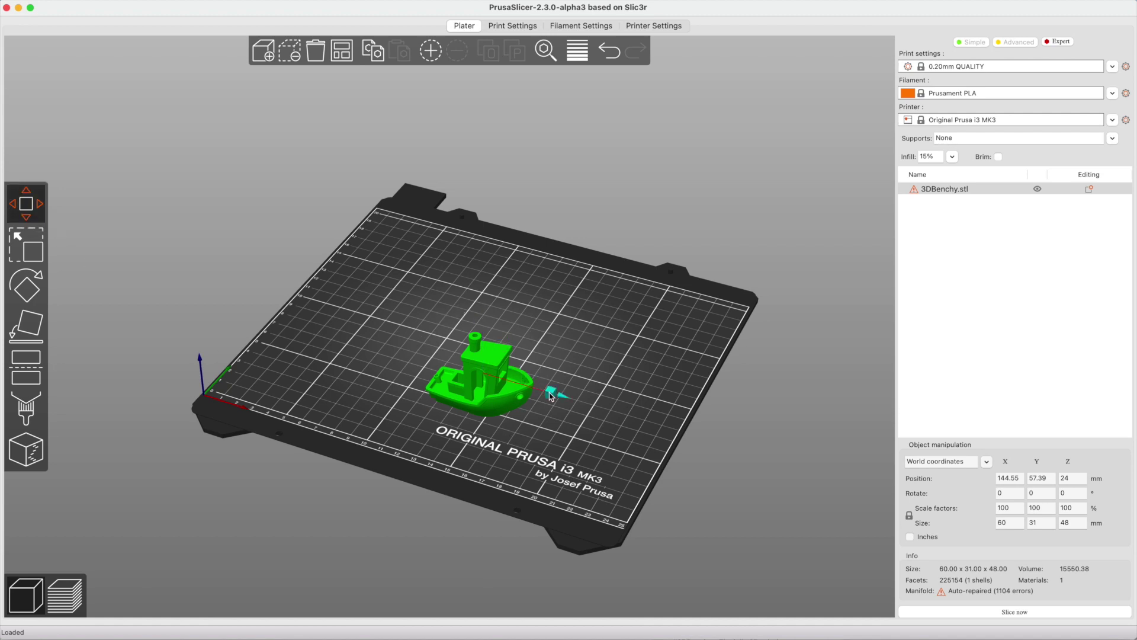
pyautogui.moveTo(553, 393); pyautogui.dragTo(530, 363)
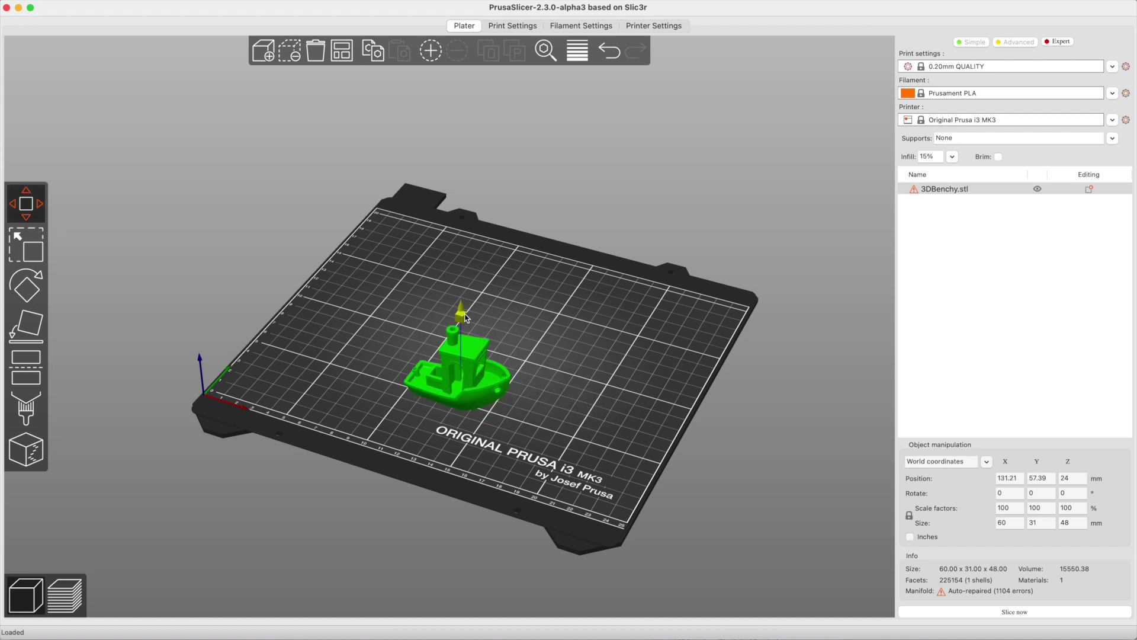
pyautogui.moveTo(461, 314); pyautogui.dragTo(464, 339)
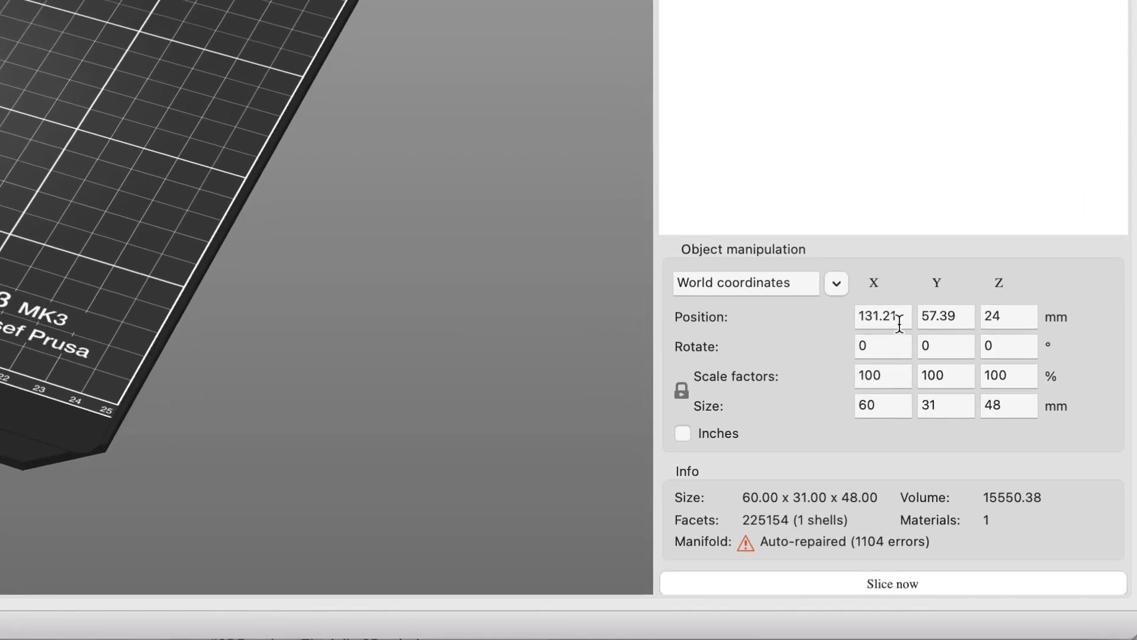
# Examine the boat's X, Y and Z position values.
pyautogui.click(894, 318)
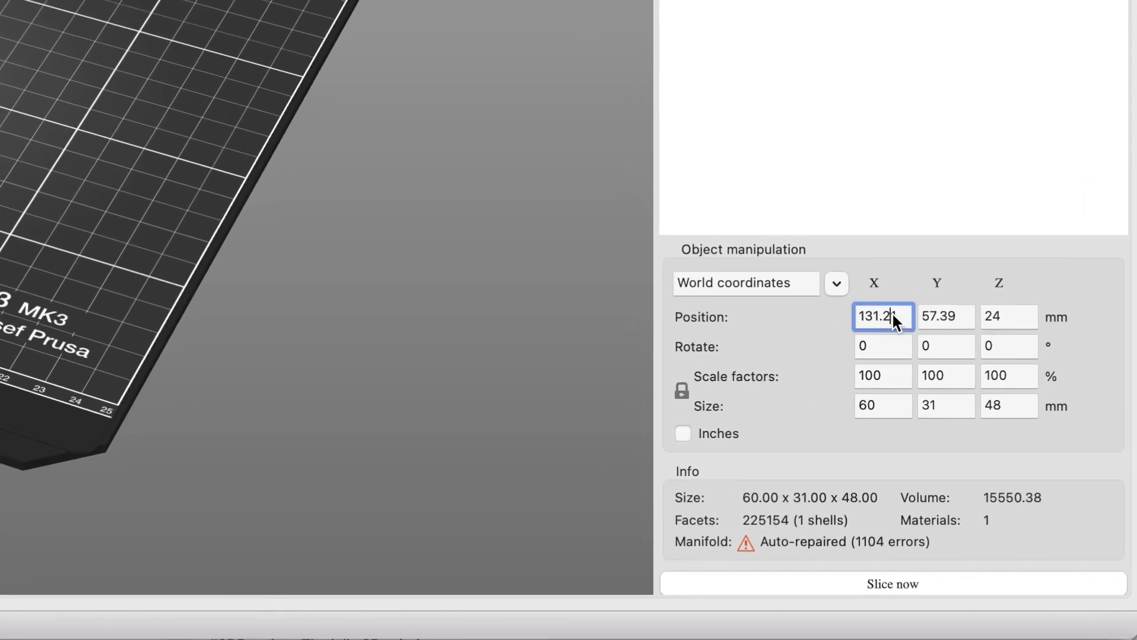
pyautogui.click(948, 317)
pyautogui.click(1010, 319)
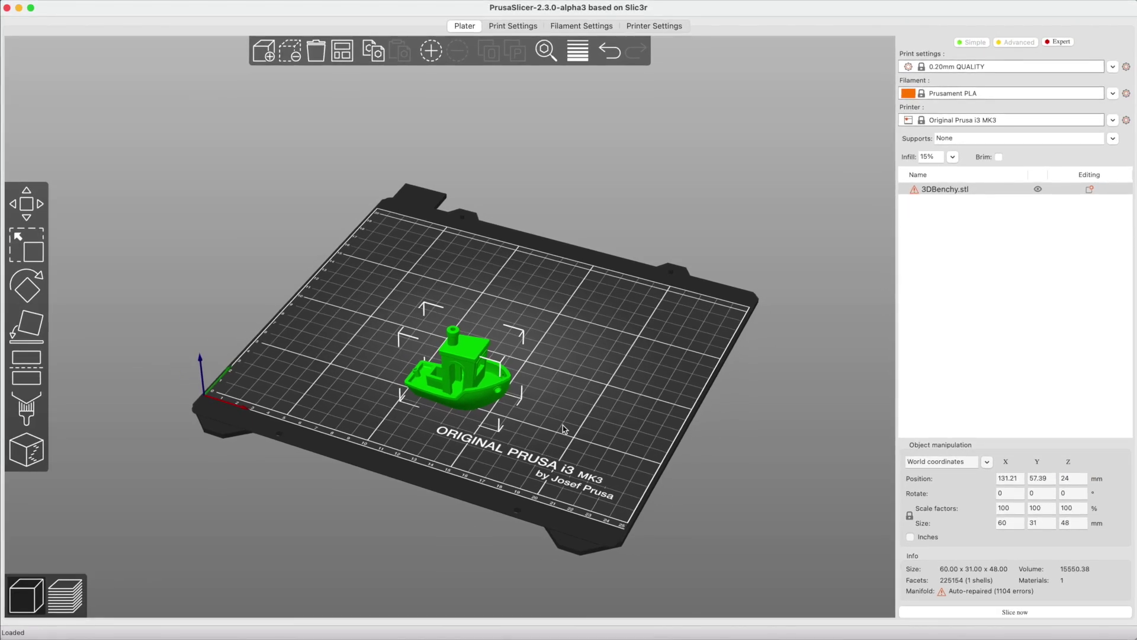
pyautogui.click(563, 427)
# Try enlarging the boat freehand with the Scale tool, and undo the enlargement.
pyautogui.click(409, 372)
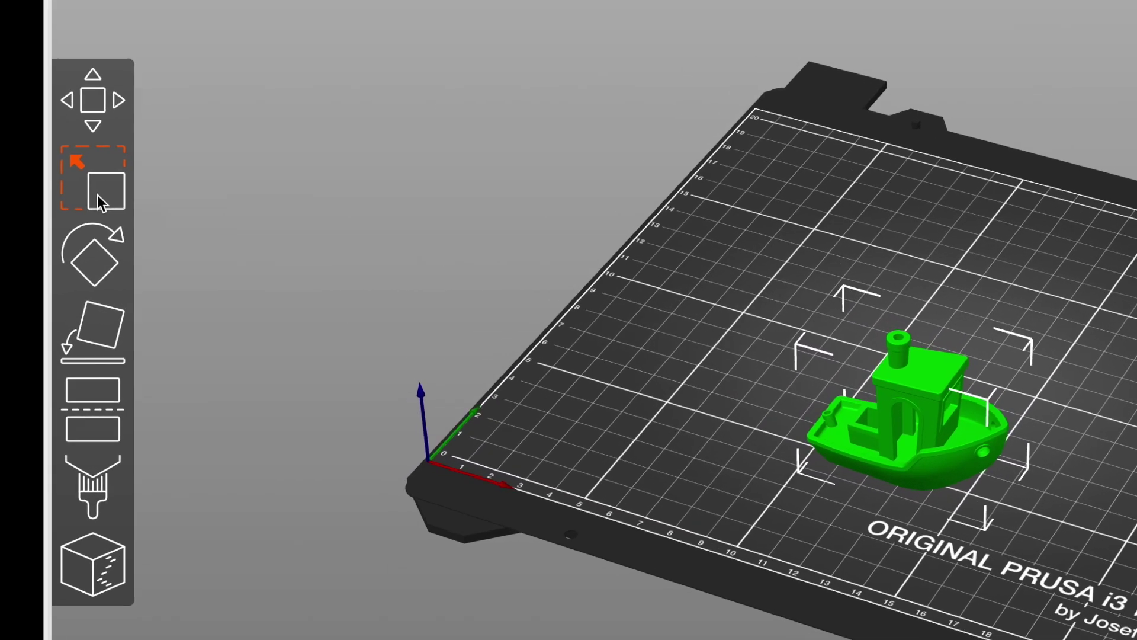
pyautogui.click(31, 254)
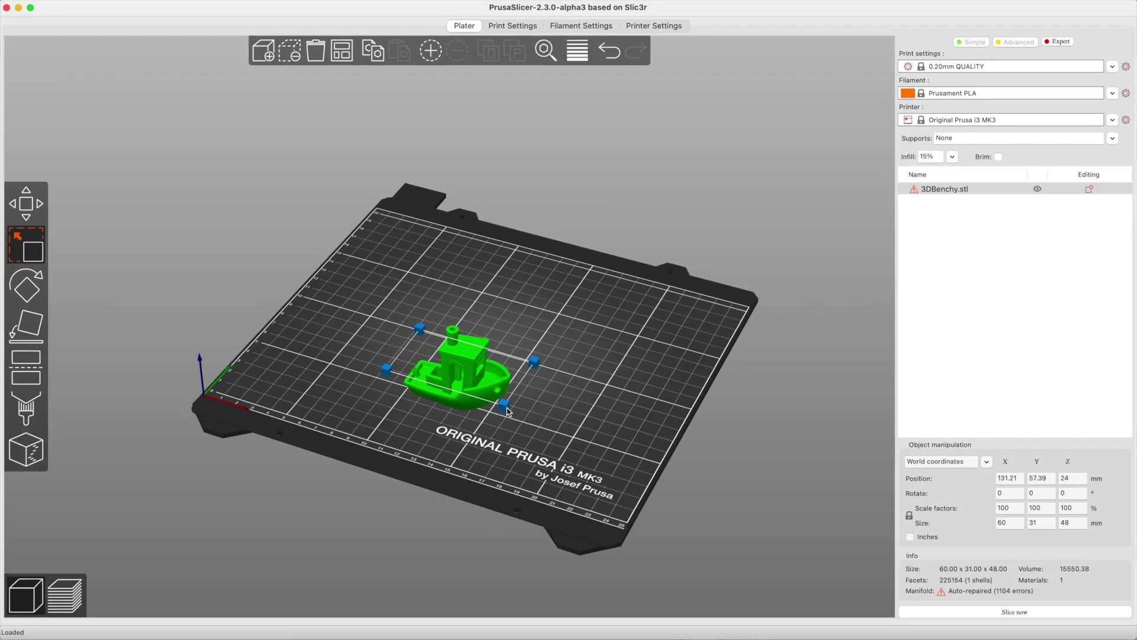
pyautogui.moveTo(505, 406); pyautogui.dragTo(556, 483)
pyautogui.click(599, 421)
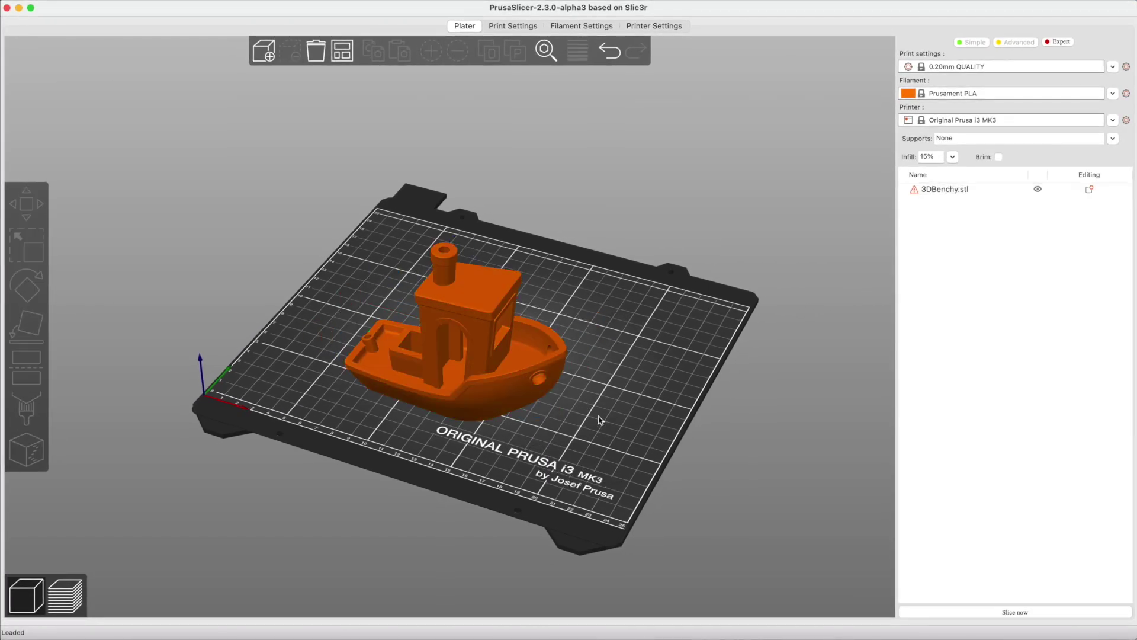
pyautogui.press('super+z')
pyautogui.press('super+z')
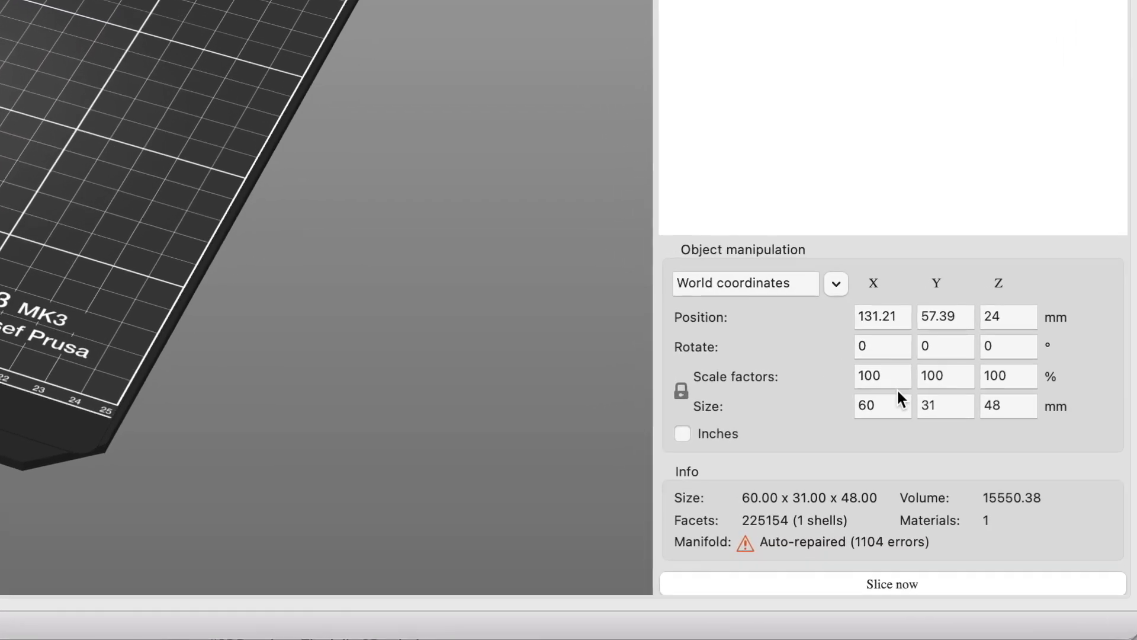
# Set the boat's scale factors to 150% on all axes.
pyautogui.click(891, 375)
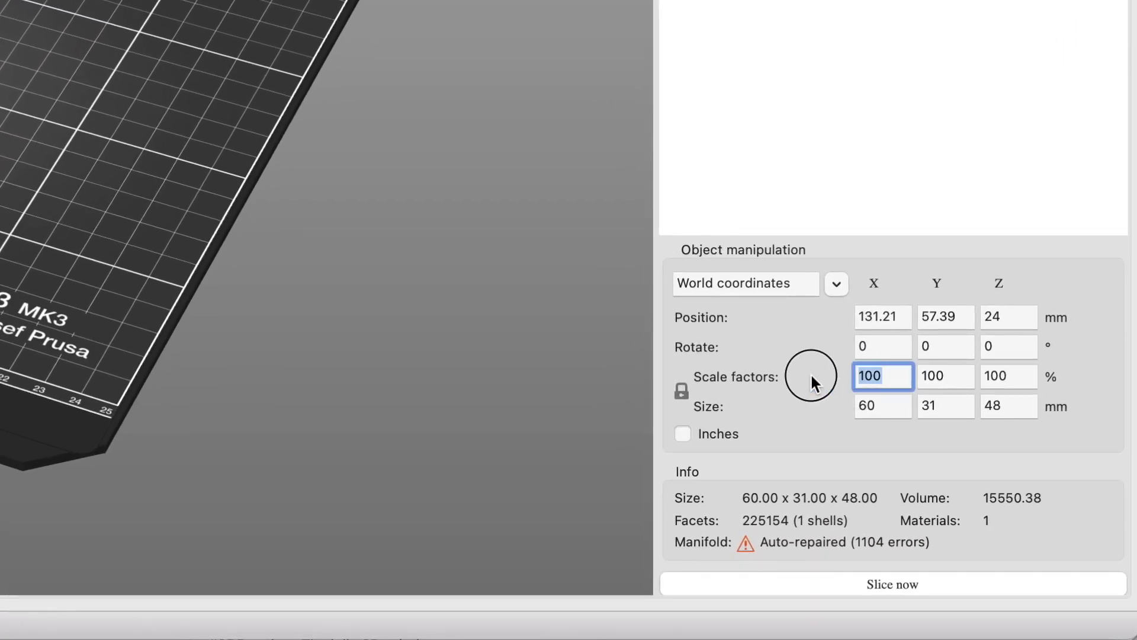
pyautogui.write('150')
pyautogui.press('Tab')
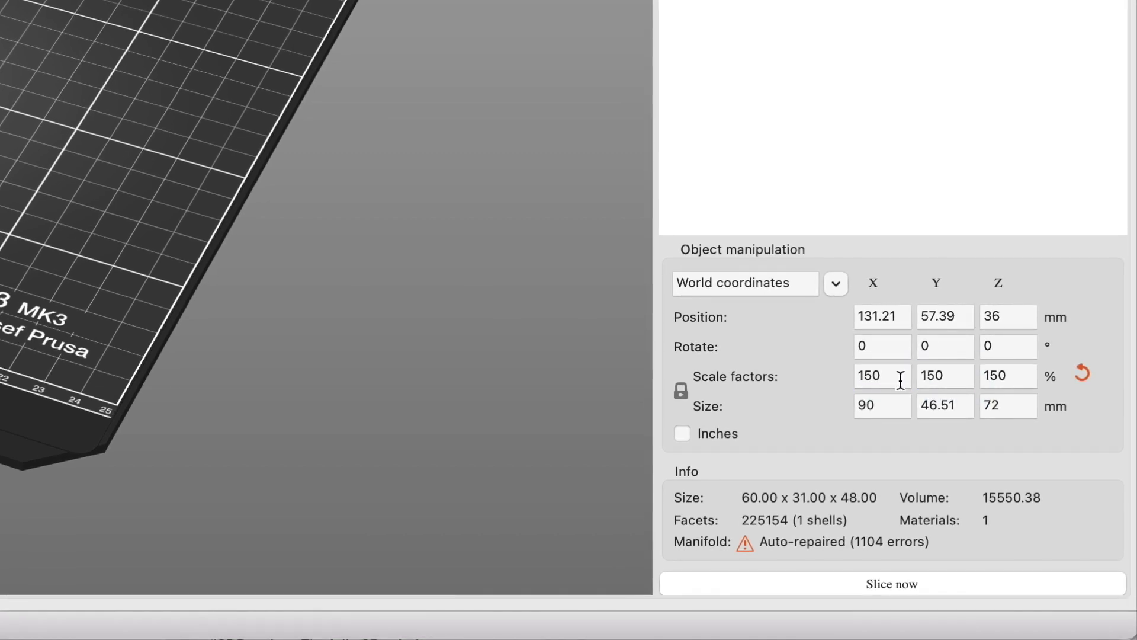
# Set the boat's scale factors back to 100% and deselect the boat.
pyautogui.moveTo(899, 375); pyautogui.dragTo(710, 367)
pyautogui.write('100')
pyautogui.press('Return')
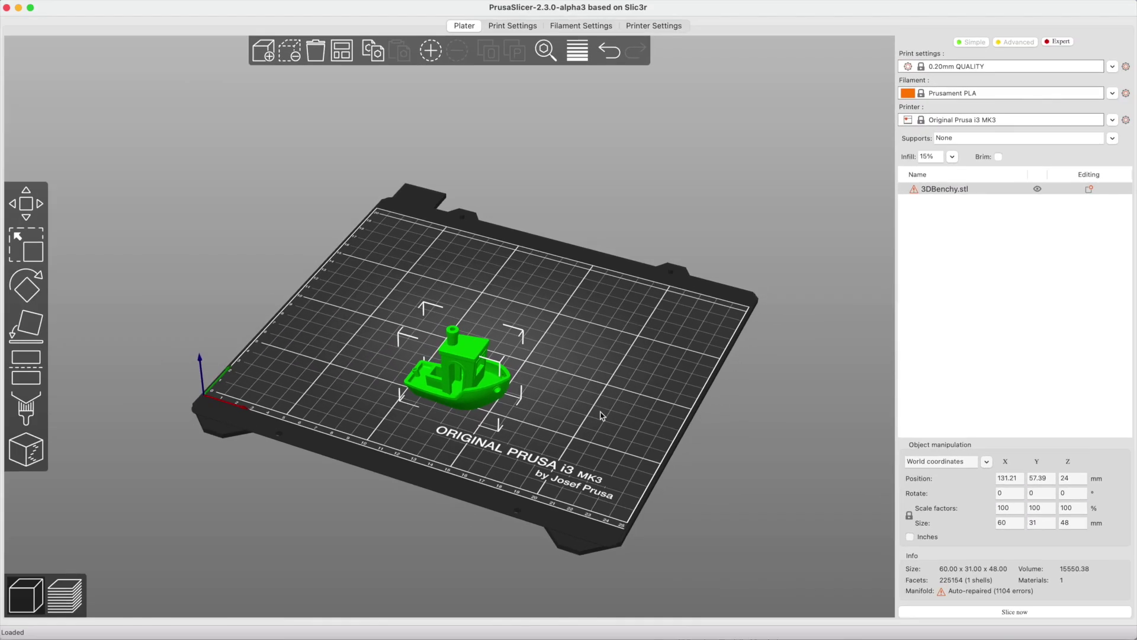
pyautogui.click(602, 414)
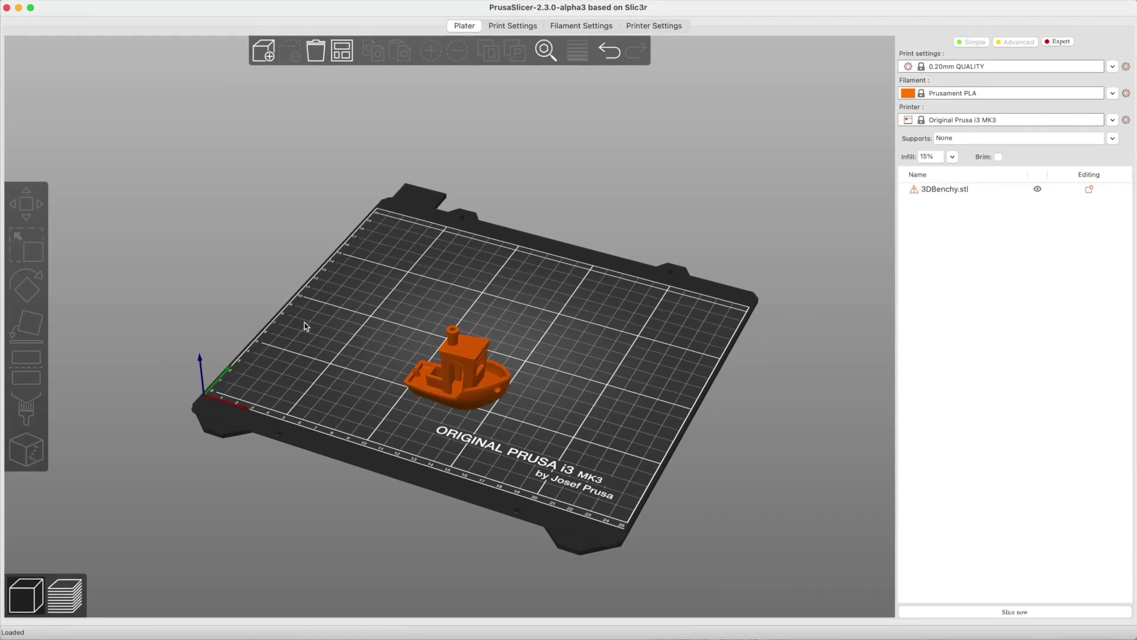
# Rotate the boat freehand about its Y, X and Z axes so it is tilted on the bed.
pyautogui.click(447, 371)
pyautogui.click(26, 288)
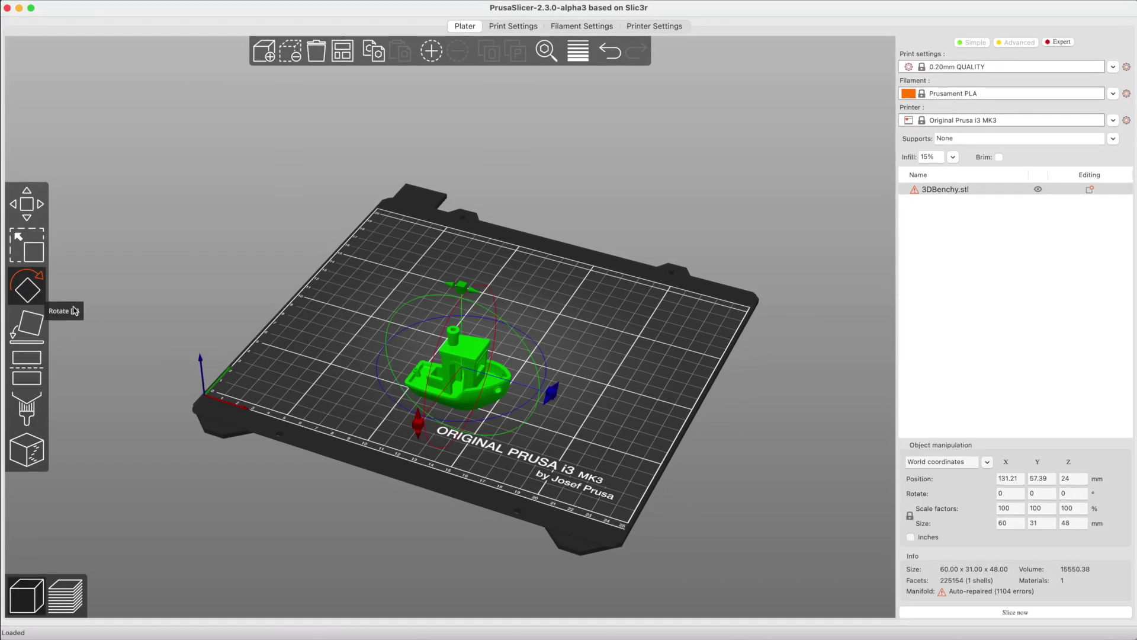
pyautogui.moveTo(463, 312); pyautogui.dragTo(572, 375)
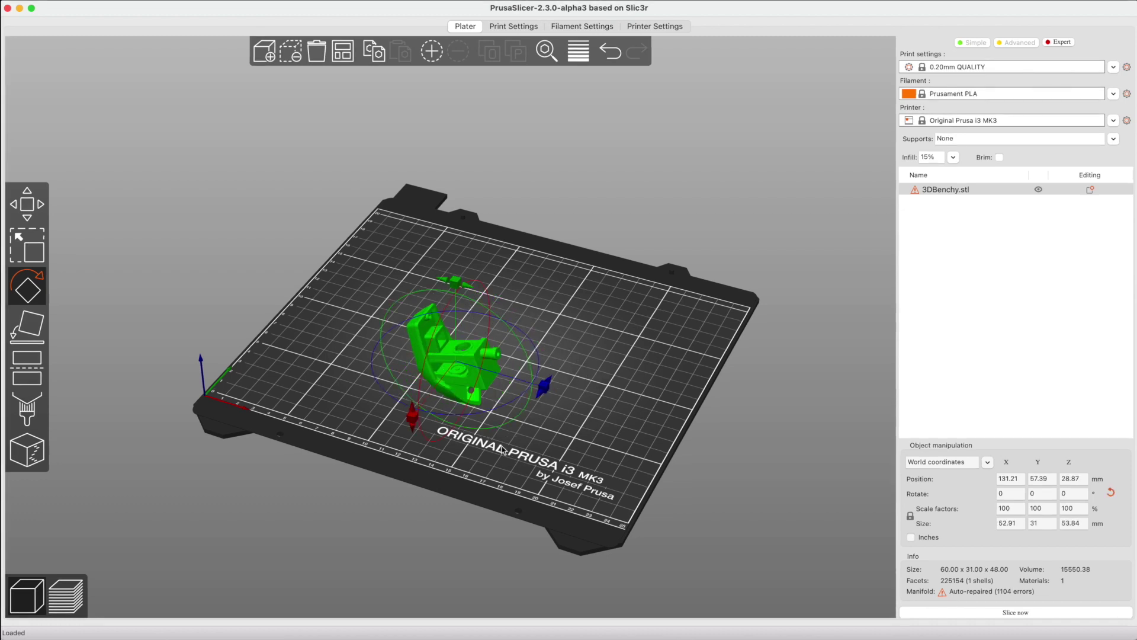
pyautogui.moveTo(415, 416); pyautogui.dragTo(438, 326)
pyautogui.moveTo(541, 395); pyautogui.dragTo(552, 312)
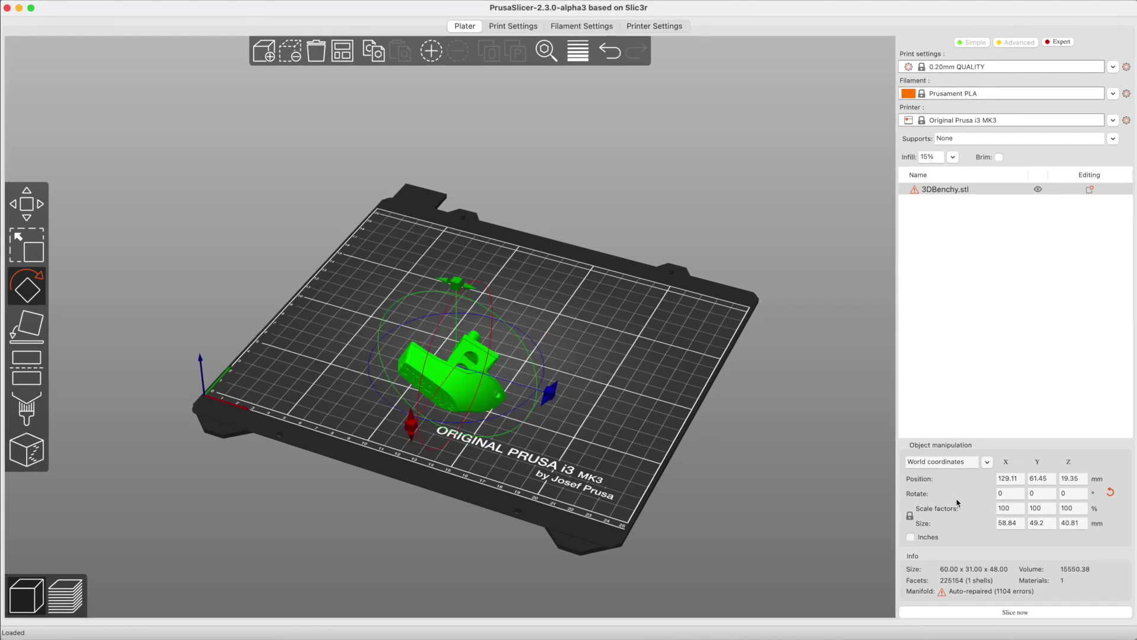
pyautogui.click(613, 419)
# Lay the tilted boat flat on the bottom face of its hull with the Place on face tool.
pyautogui.click(478, 379)
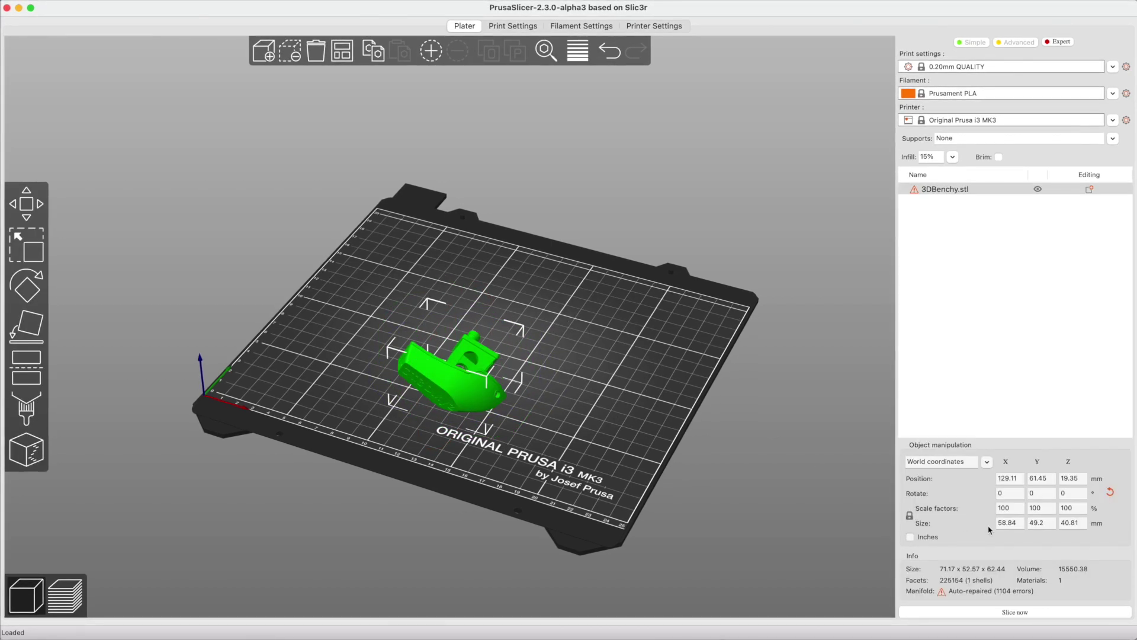
pyautogui.click(1022, 494)
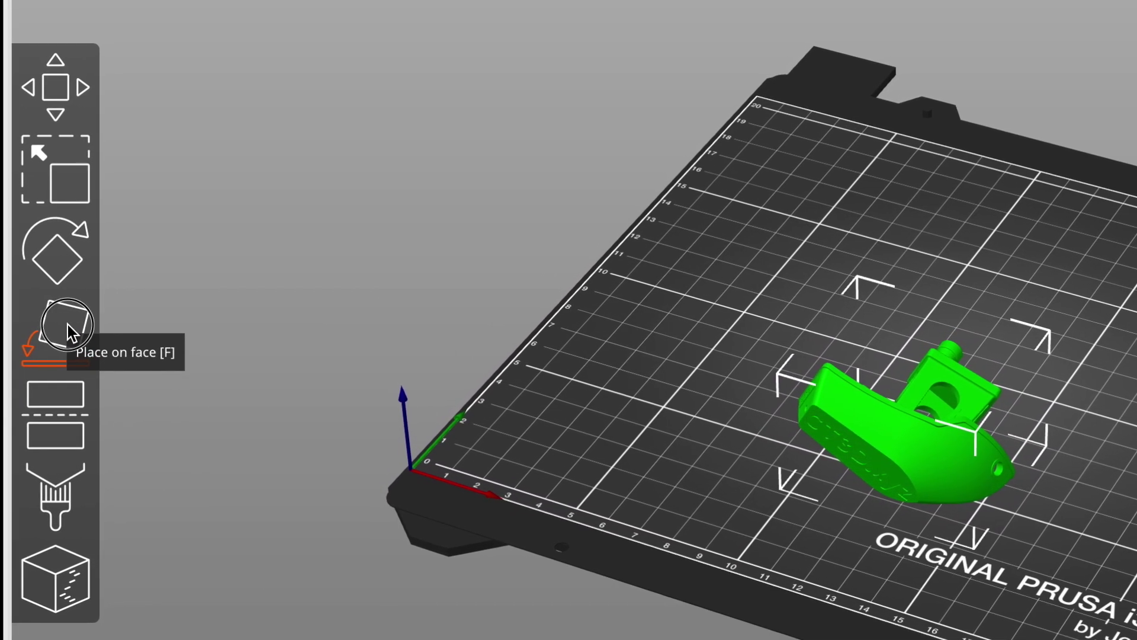
pyautogui.click(65, 326)
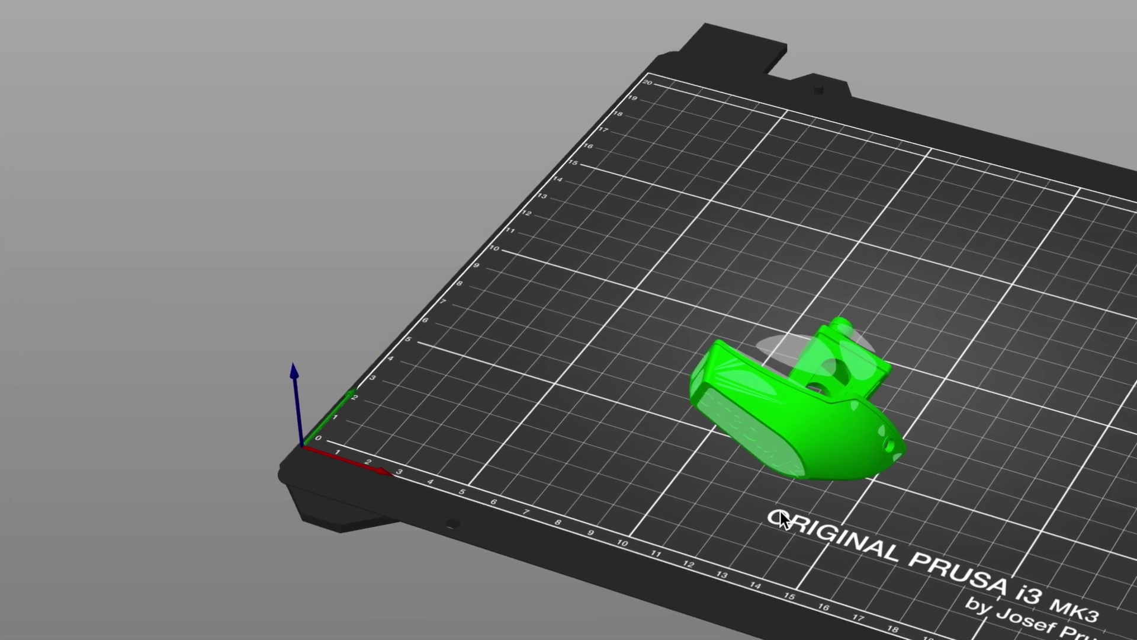
pyautogui.click(757, 443)
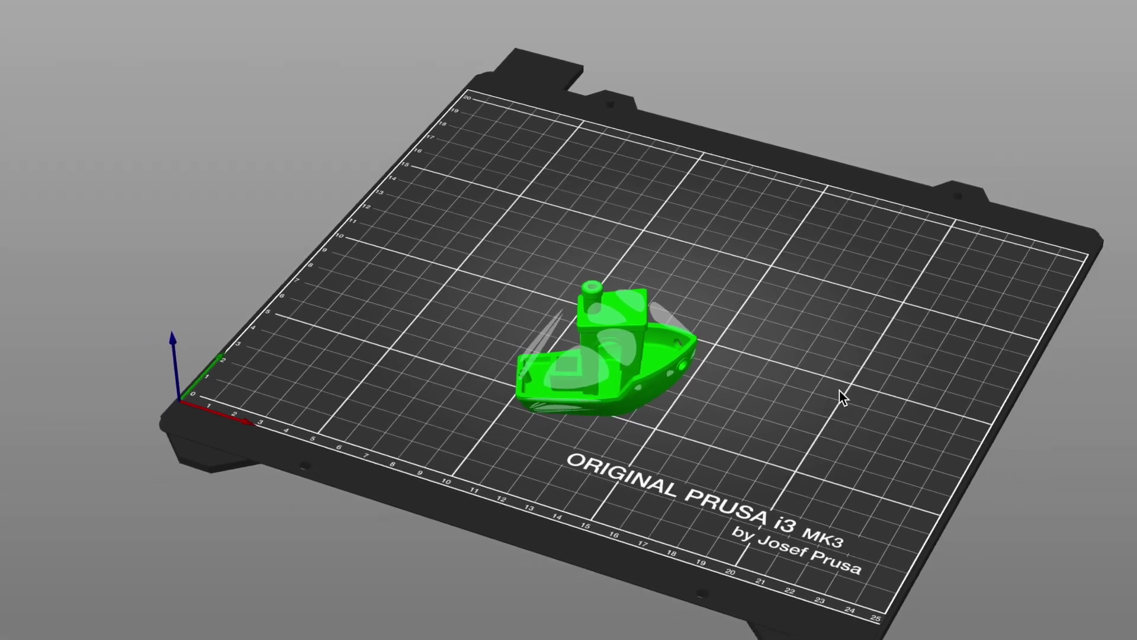
# Move the boat freehand to about X 129, Y 86 mm on the bed, and deselect it.
pyautogui.click(936, 400)
pyautogui.moveTo(668, 367); pyautogui.dragTo(701, 314)
pyautogui.moveTo(484, 350); pyautogui.dragTo(489, 380)
pyautogui.click(572, 445)
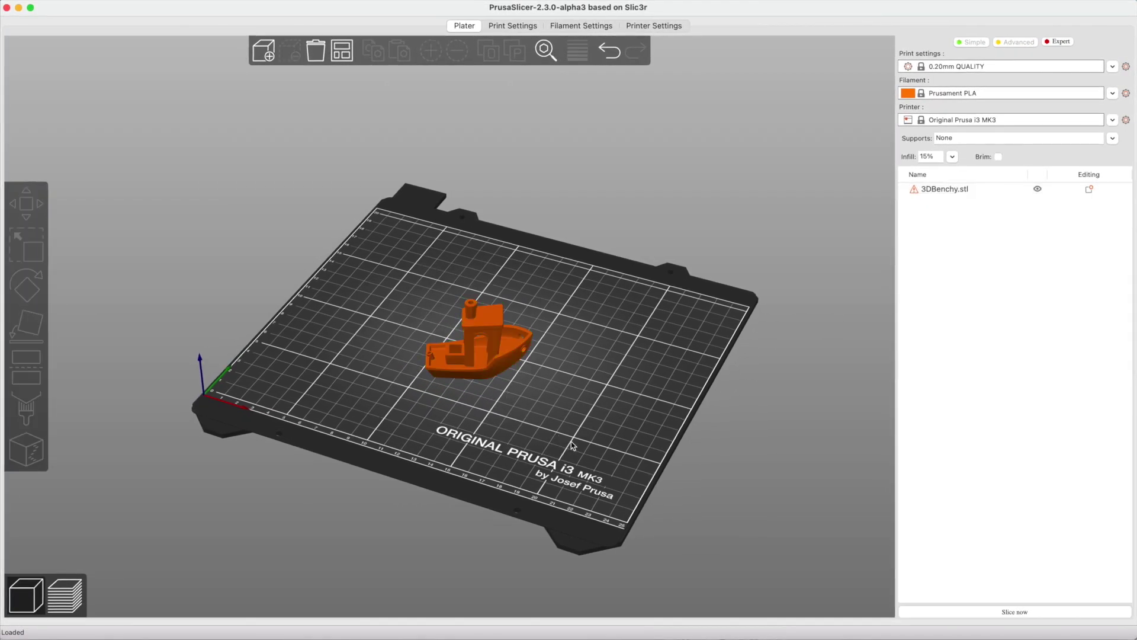
# Add three more instances of the boat and arrange all four automatically on the bed.
pyautogui.click(467, 333)
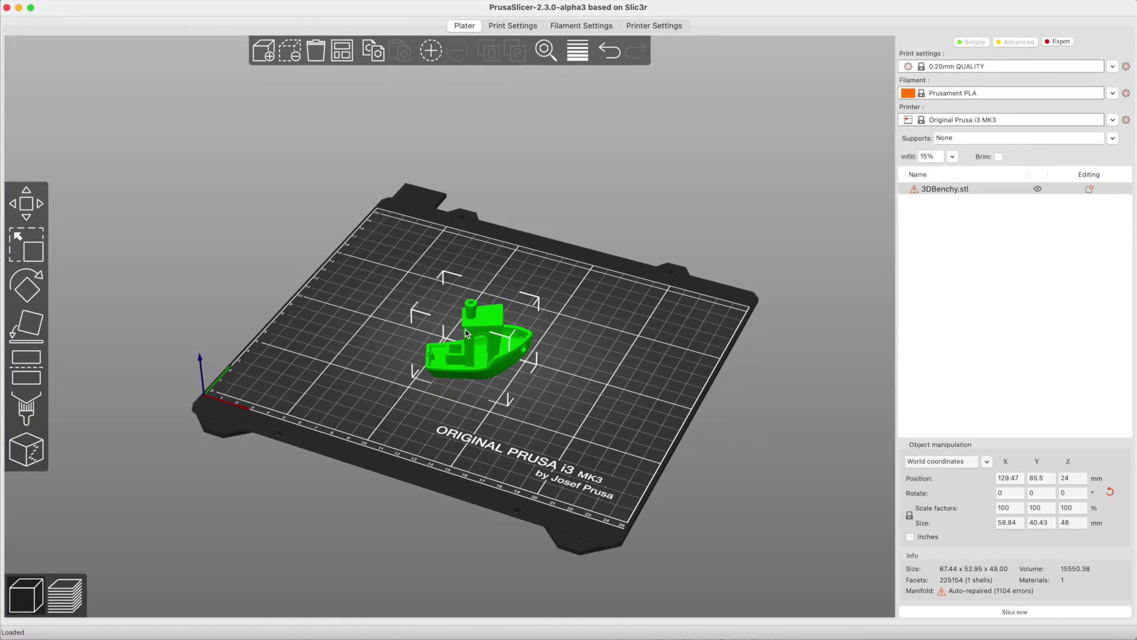
pyautogui.click(431, 52)
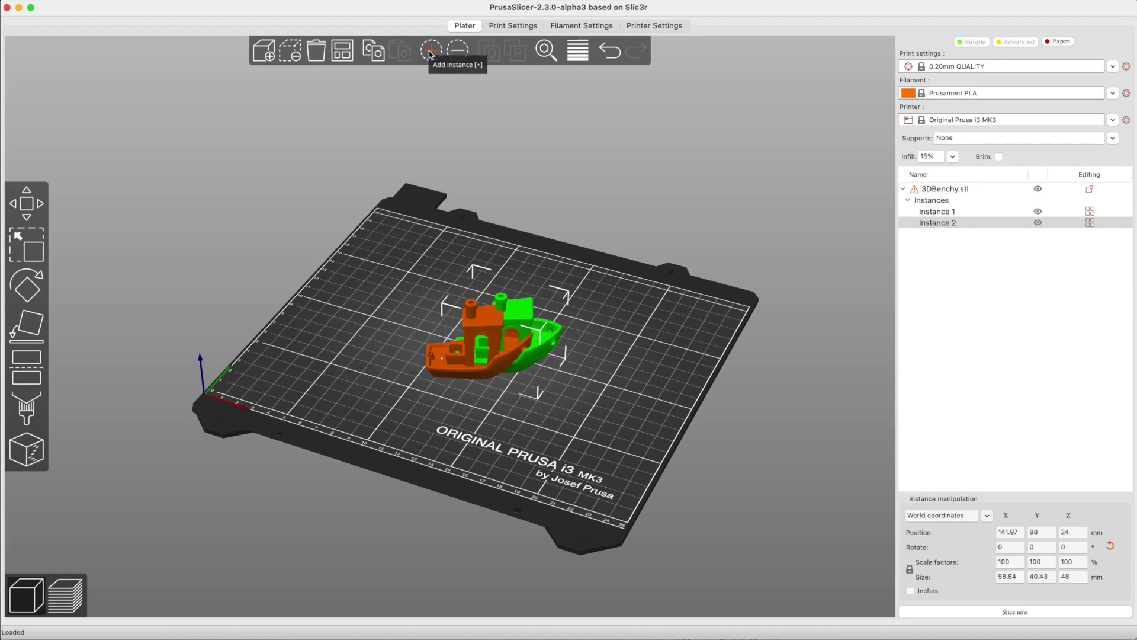
pyautogui.click(431, 52)
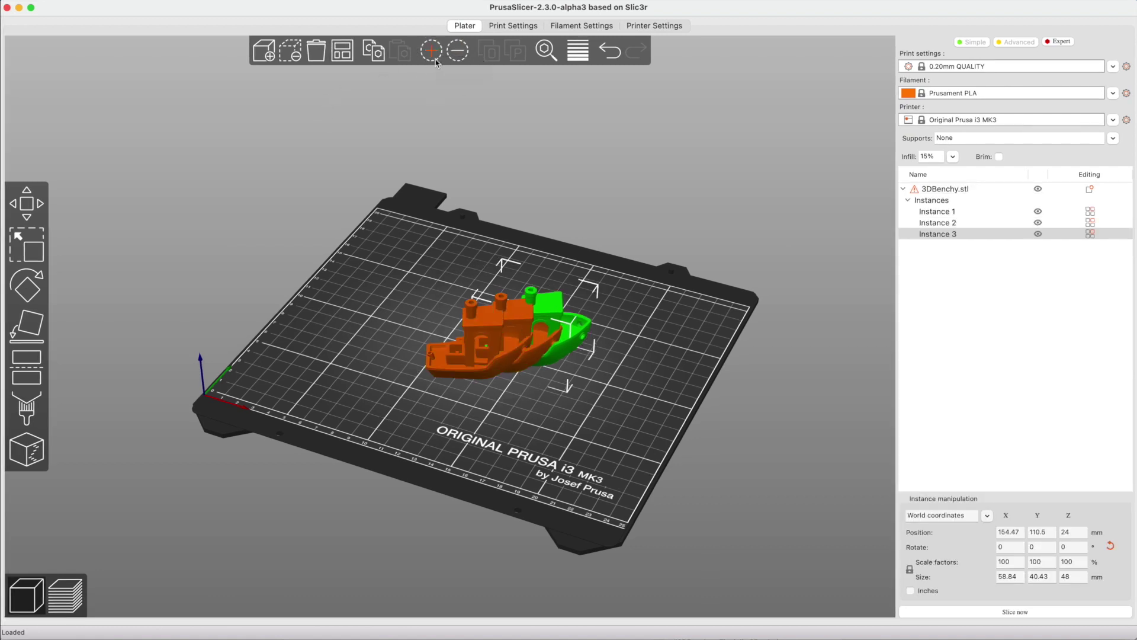
pyautogui.click(433, 54)
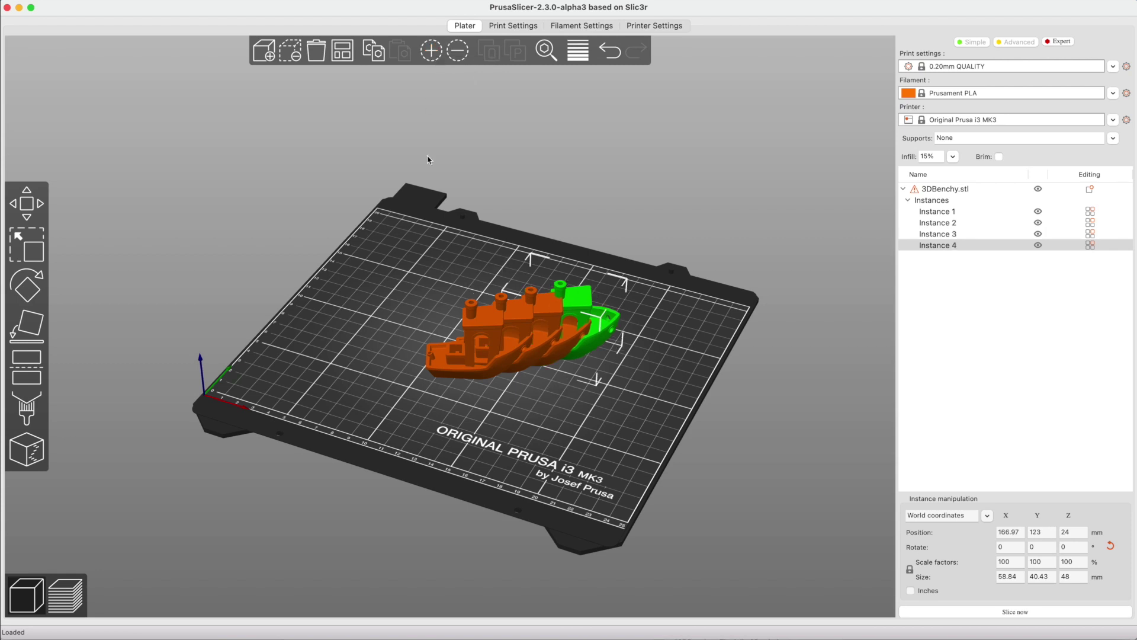
pyautogui.click(342, 53)
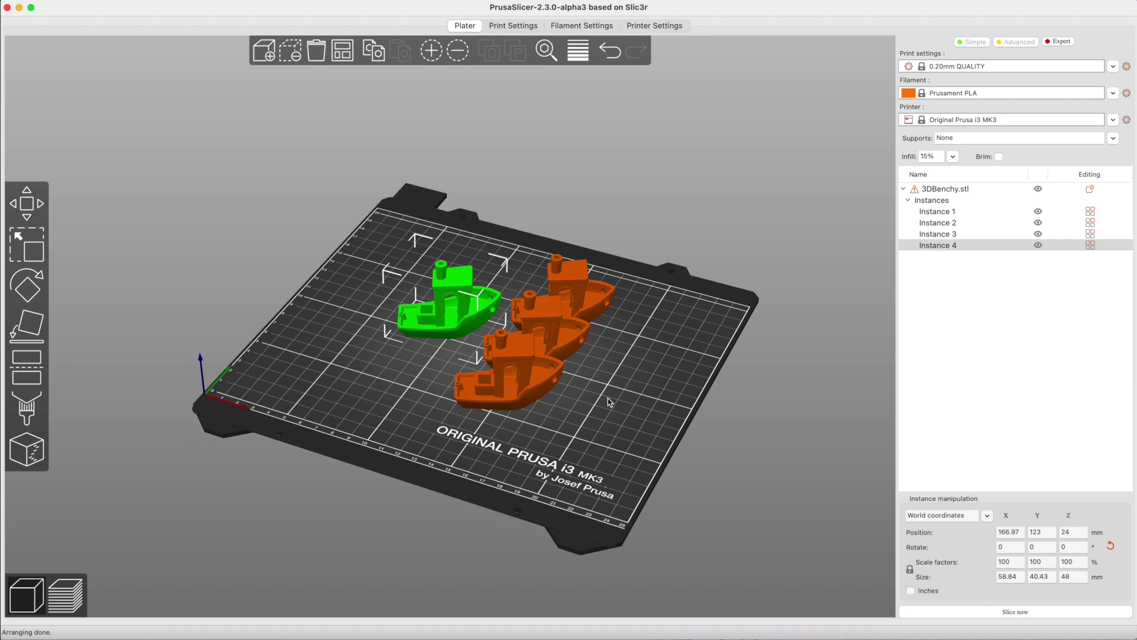
# Move the four boat instances freehand to new spots on the bed, one at a time, and deselect them.
pyautogui.moveTo(602, 382); pyautogui.dragTo(602, 389)
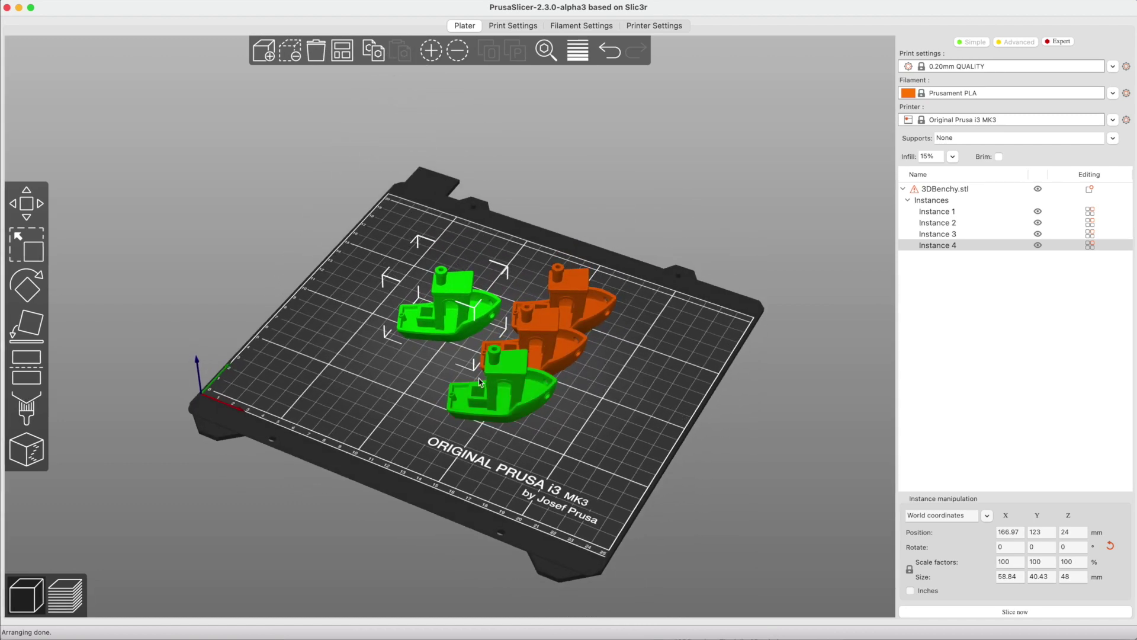
pyautogui.moveTo(443, 310); pyautogui.dragTo(412, 332)
pyautogui.moveTo(489, 403); pyautogui.dragTo(401, 396)
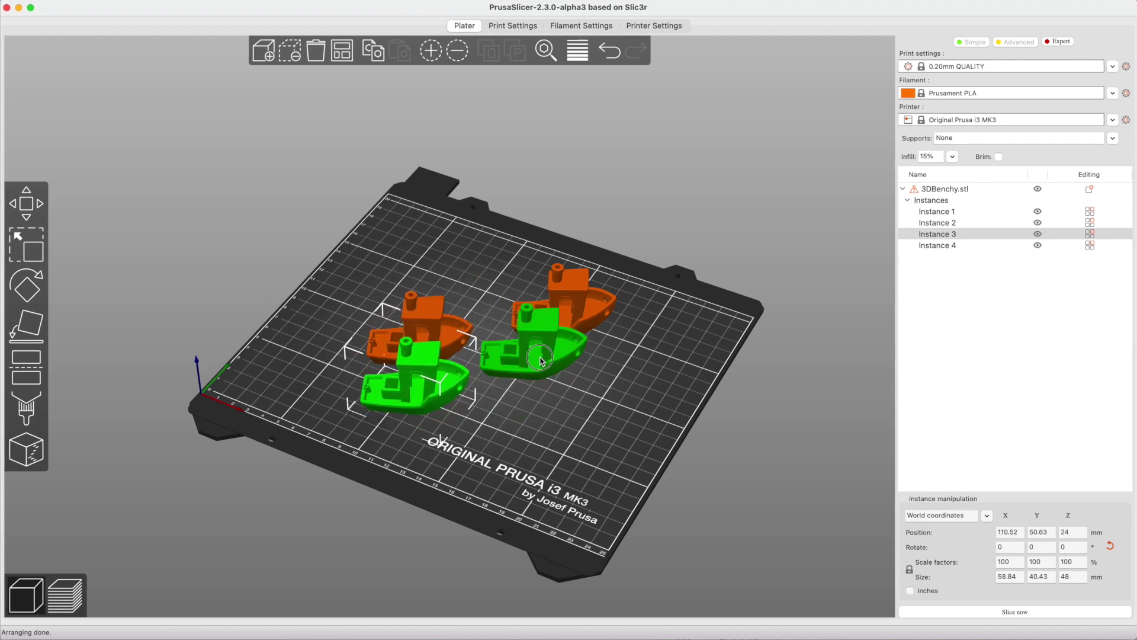
pyautogui.moveTo(539, 359); pyautogui.dragTo(542, 372)
pyautogui.moveTo(548, 304); pyautogui.dragTo(527, 320)
pyautogui.press('Escape')
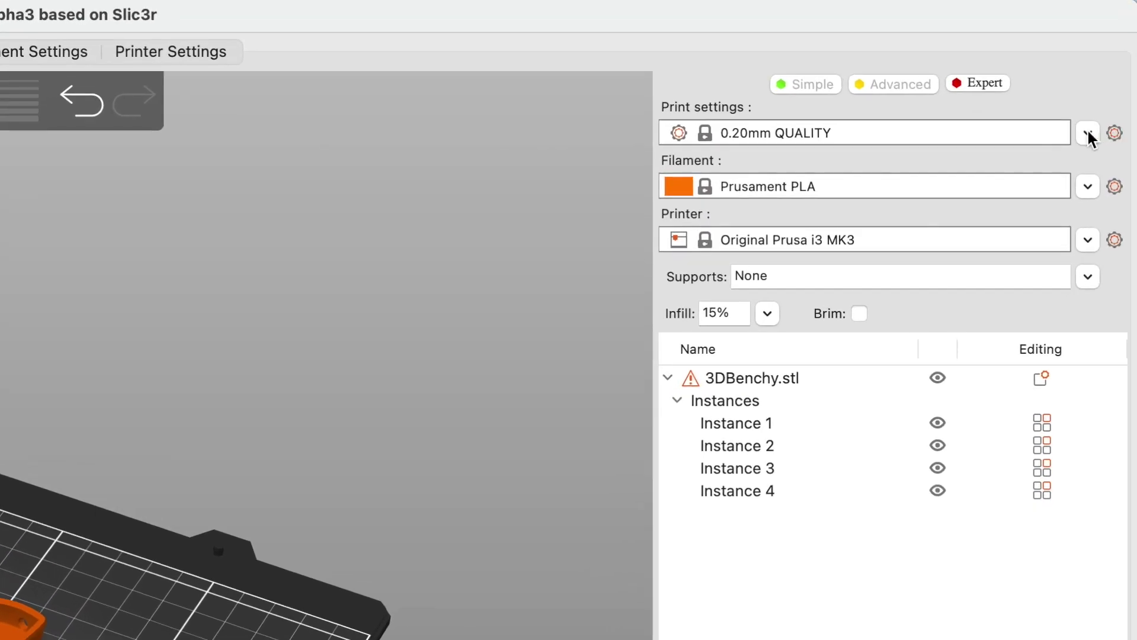
# Review the available print, filament and printer presets and the support options, keeping 0.20mm QUALITY, Prusament PLA, Original Prusa i3 MK3 and None.
pyautogui.click(1070, 126)
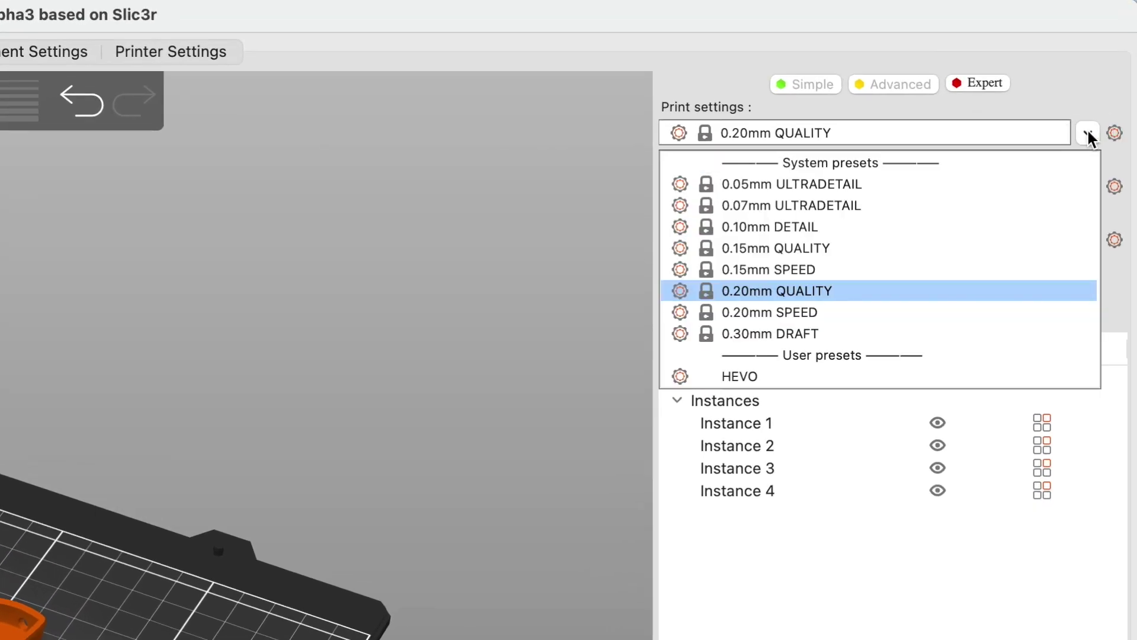
pyautogui.click(1088, 133)
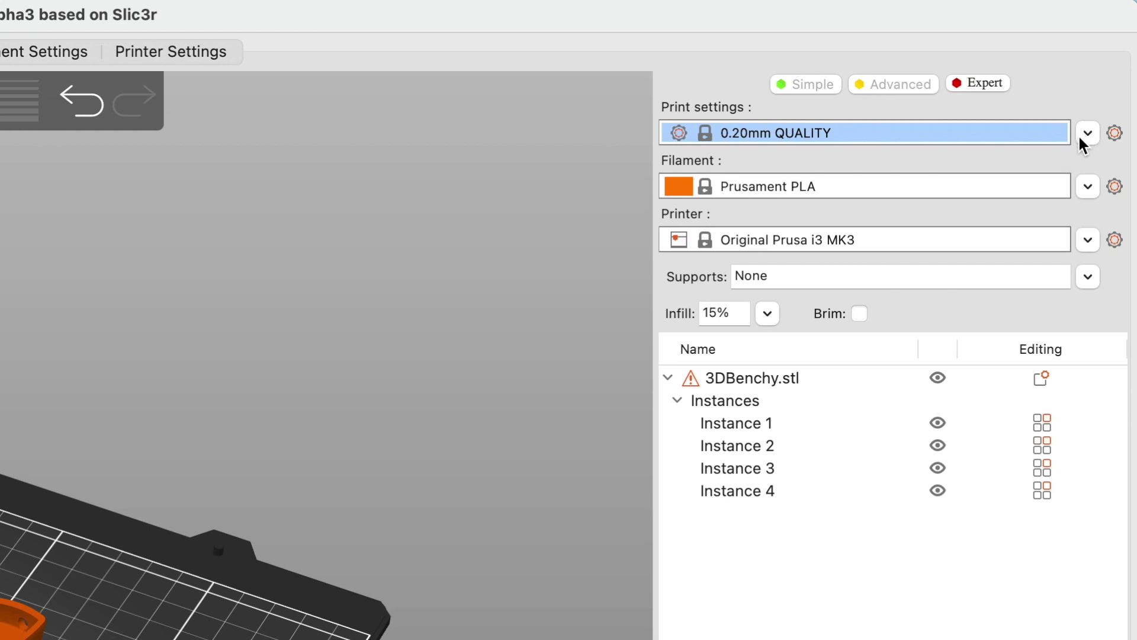
pyautogui.click(1088, 188)
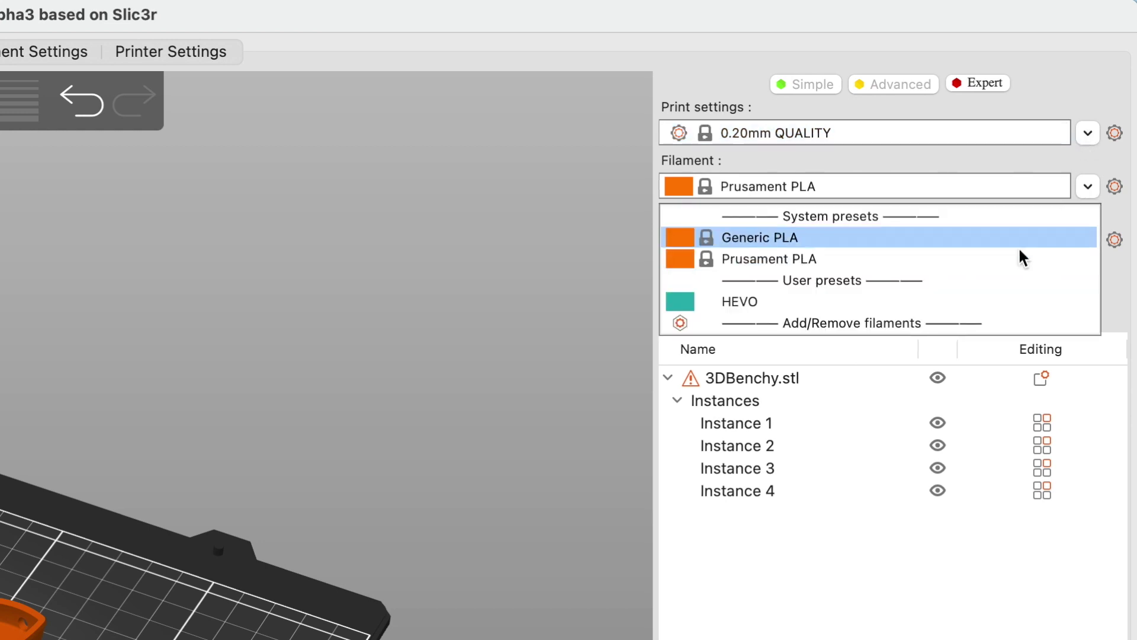
pyautogui.click(997, 262)
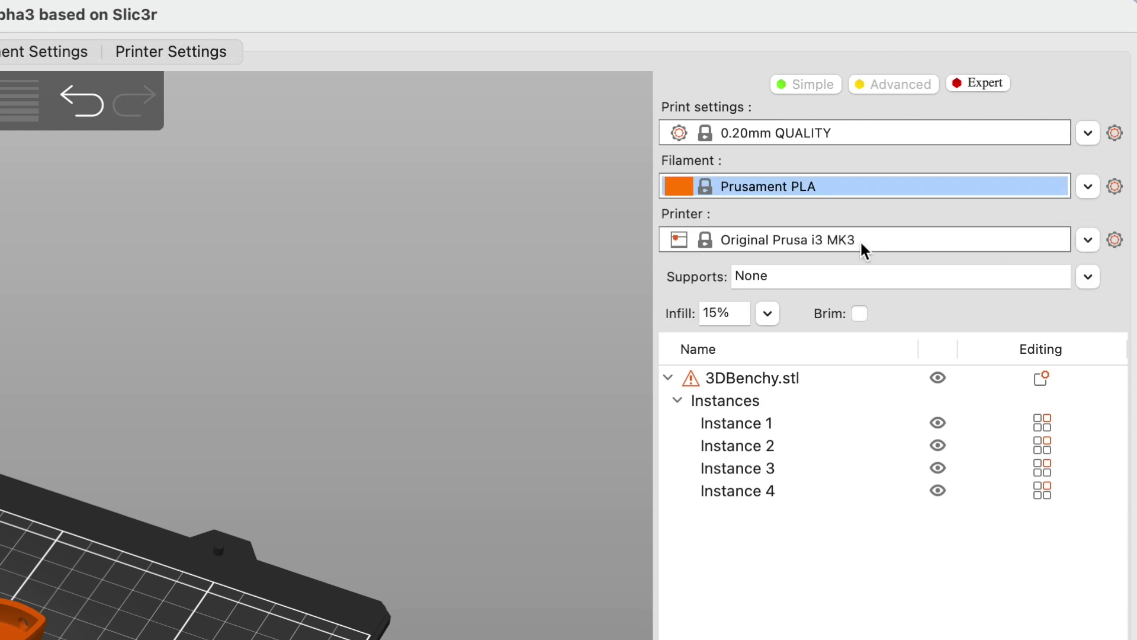
pyautogui.click(1087, 240)
pyautogui.click(1087, 240)
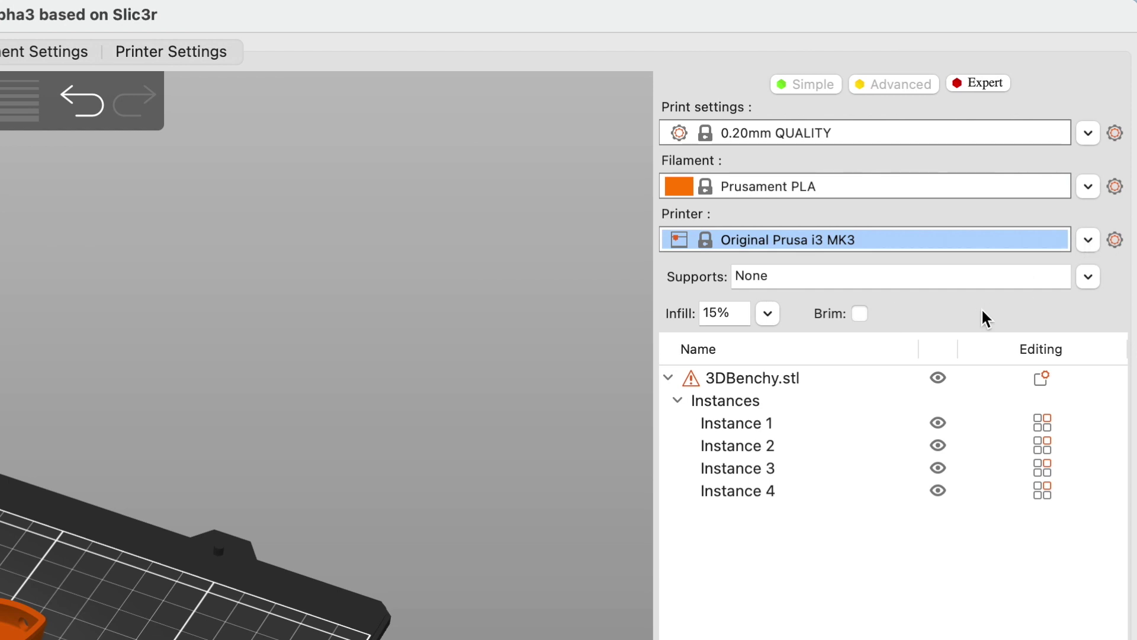
pyautogui.click(1089, 277)
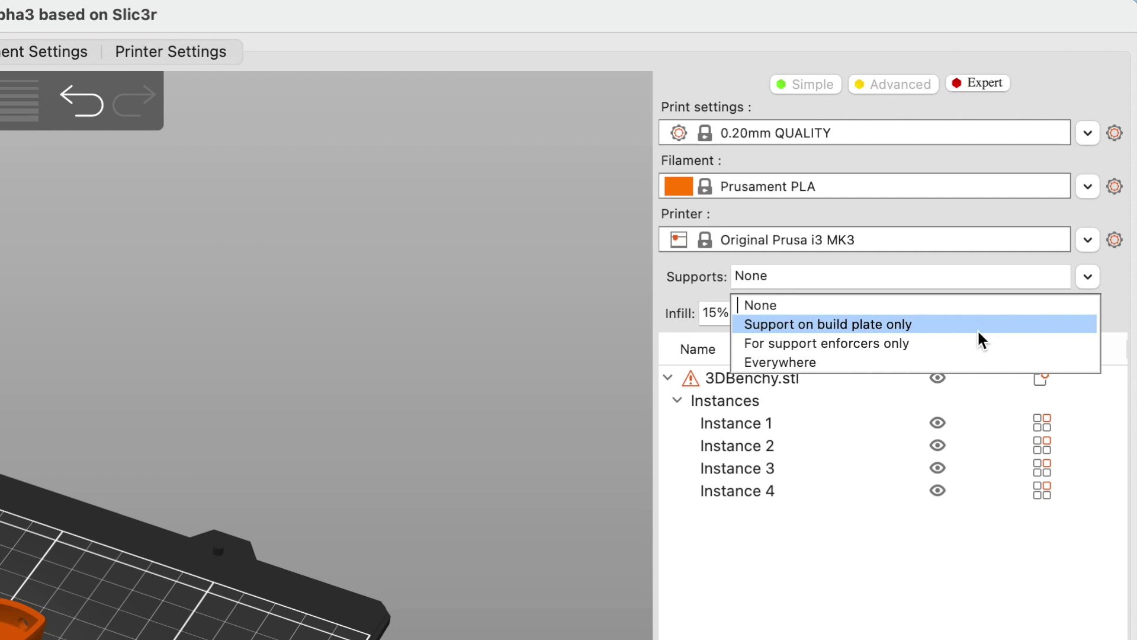
pyautogui.click(1133, 284)
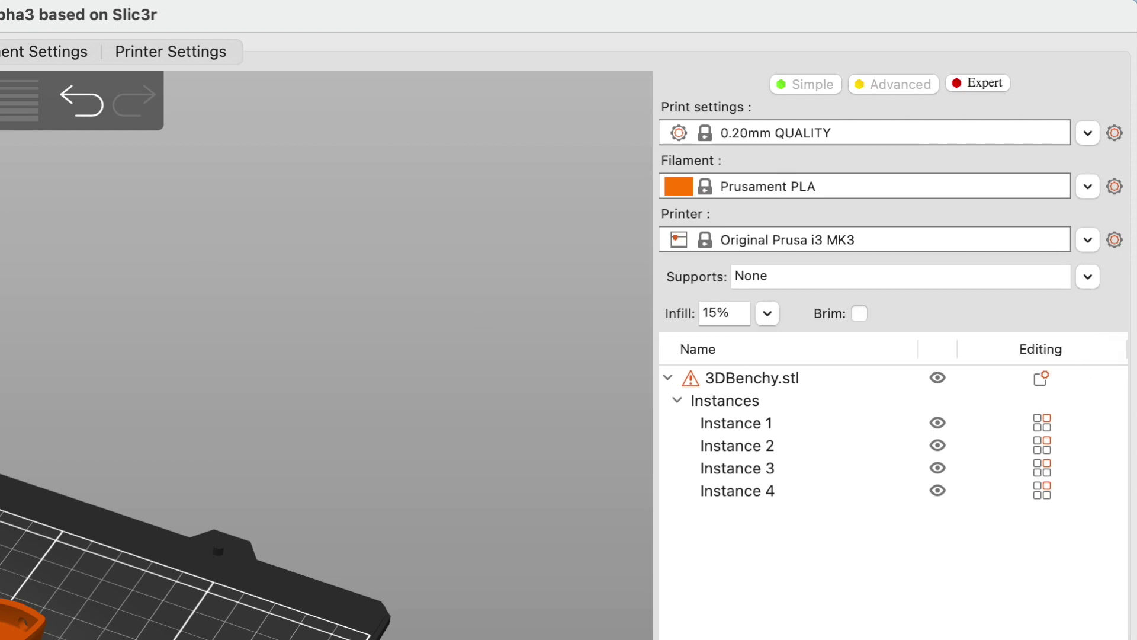
# Try an infill of 40%, and set the infill back to 15%.
pyautogui.click(767, 314)
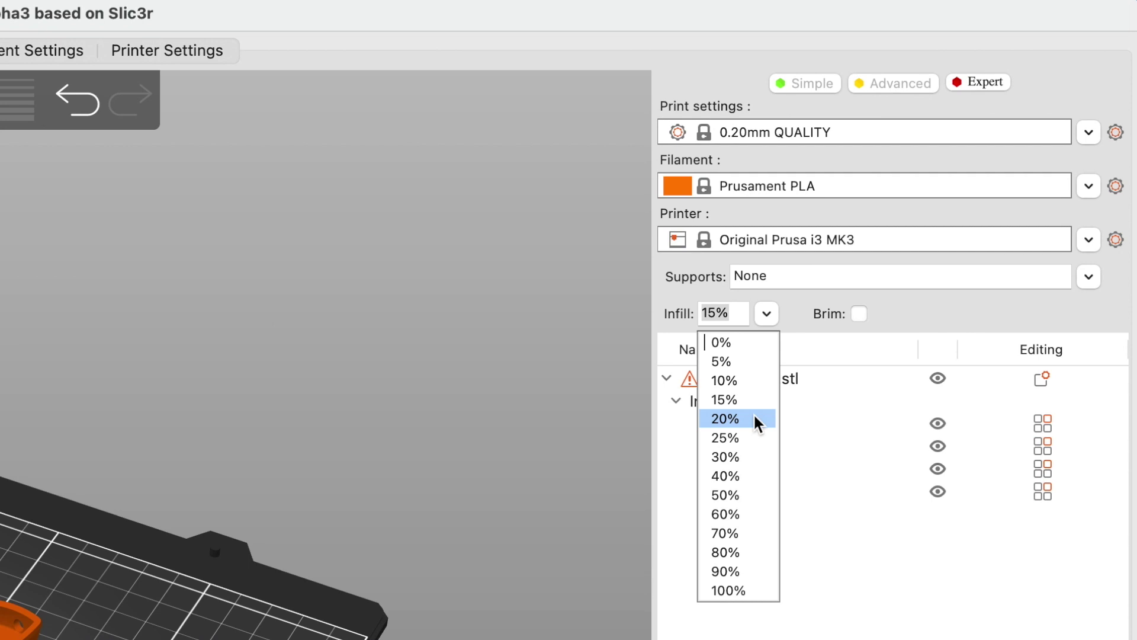
pyautogui.click(765, 475)
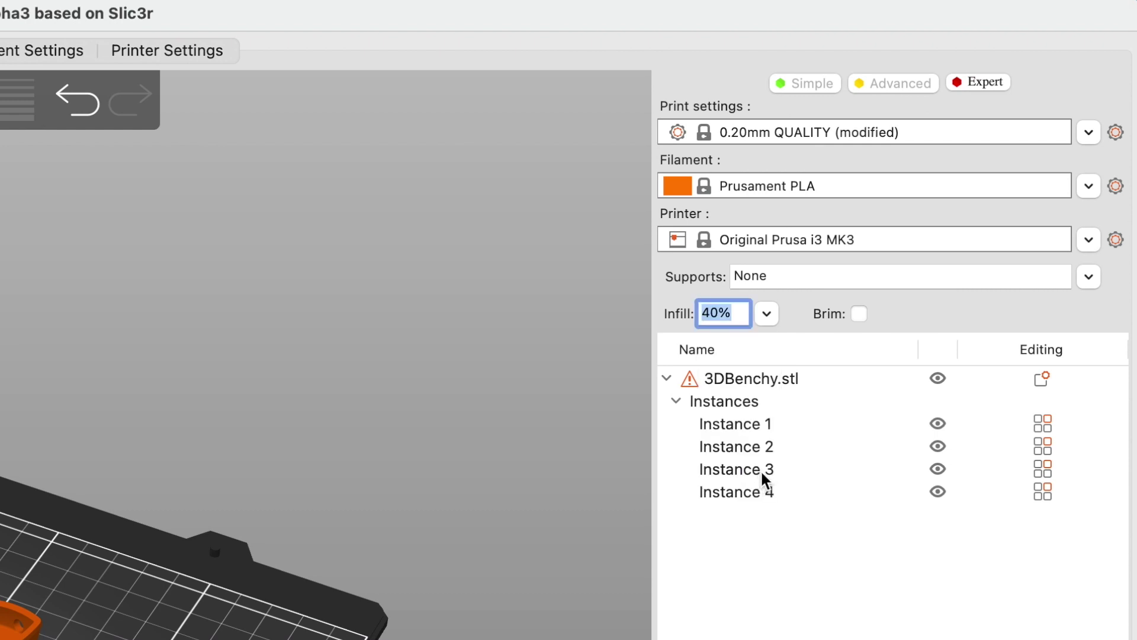
pyautogui.click(767, 313)
pyautogui.click(750, 398)
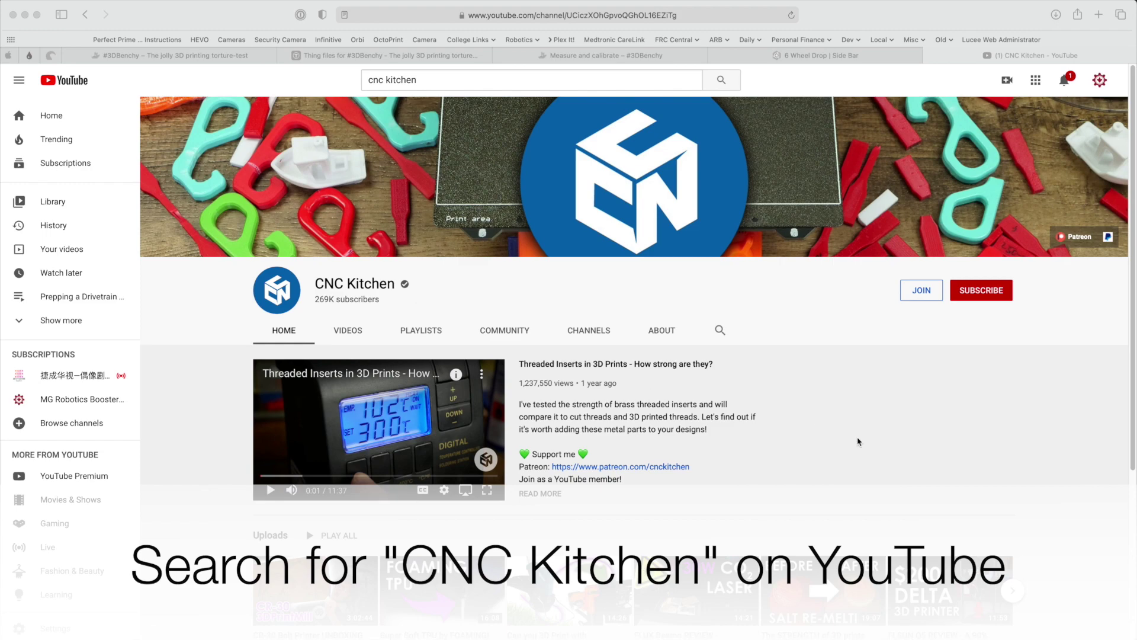
# Look over the CNC Kitchen channel page on YouTube.
pyautogui.scroll(-2, 926, 480)
pyautogui.scroll(-3, 926, 480)
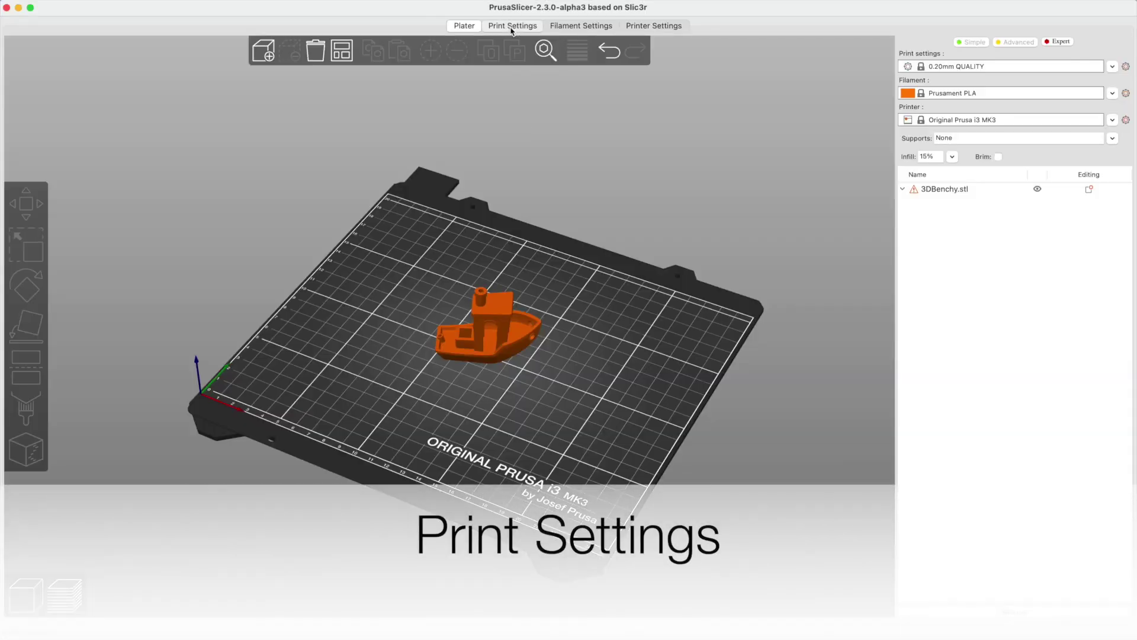
# In PrusaSlicer, examine the fill density and fill patterns in the infill print settings.
pyautogui.click(508, 27)
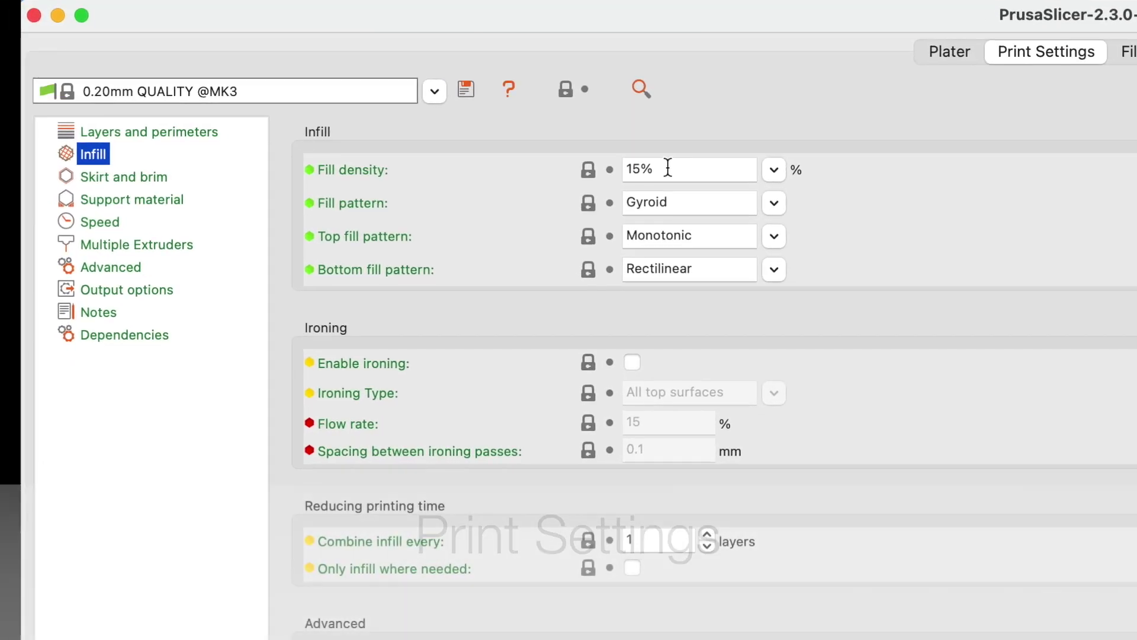
pyautogui.click(668, 168)
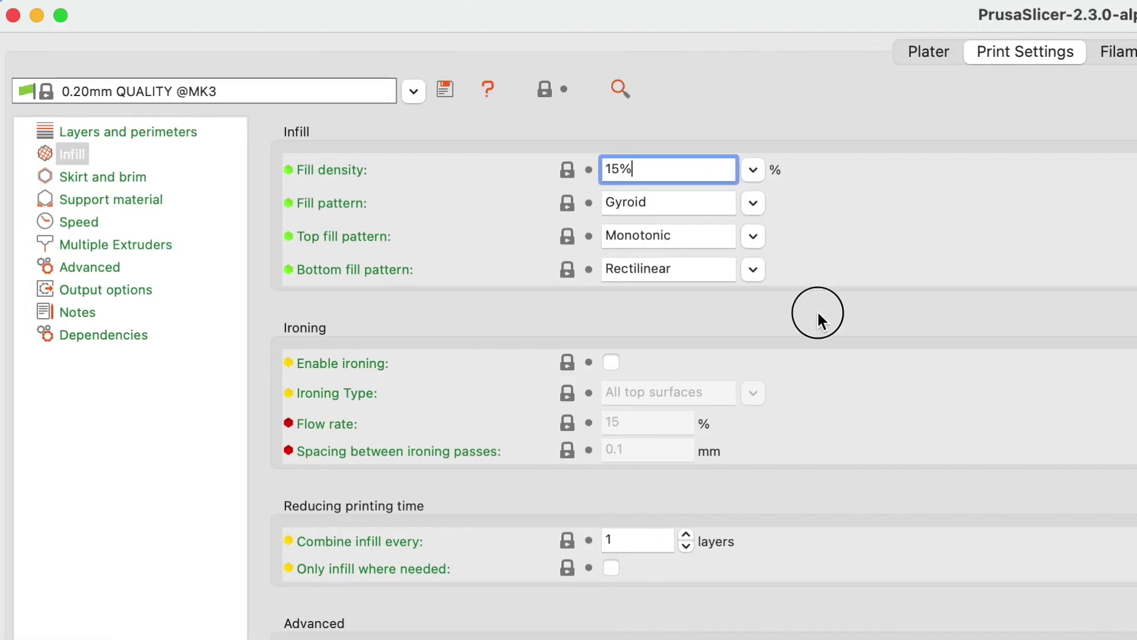
pyautogui.click(818, 320)
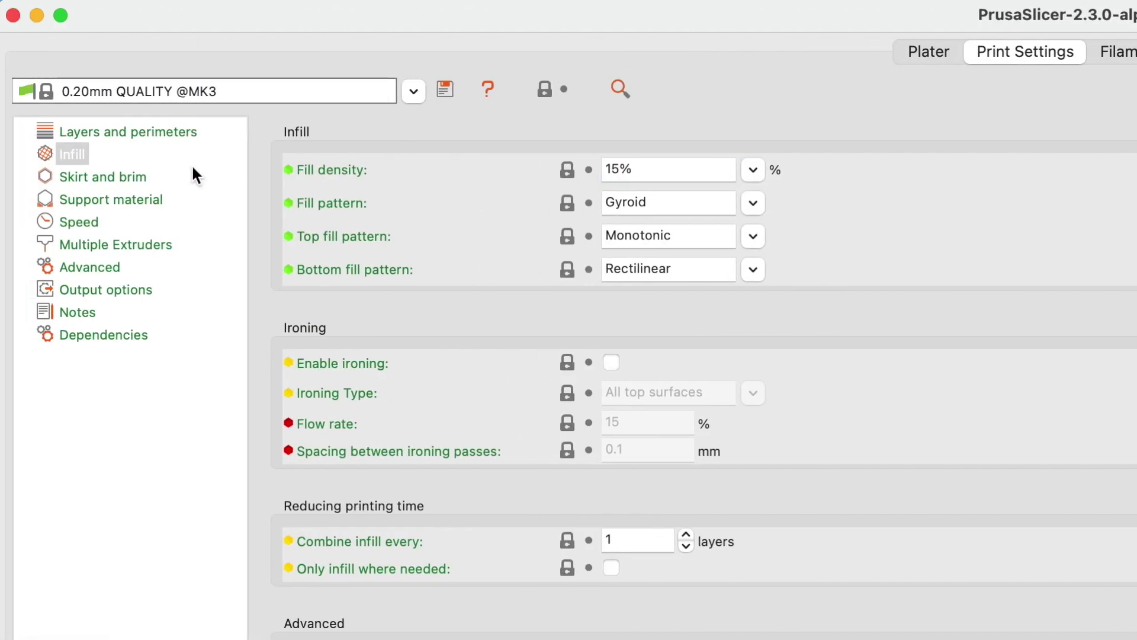
# In the layers and perimeters settings, set the perimeters and the top and bottom solid layers to 3 each.
pyautogui.click(161, 134)
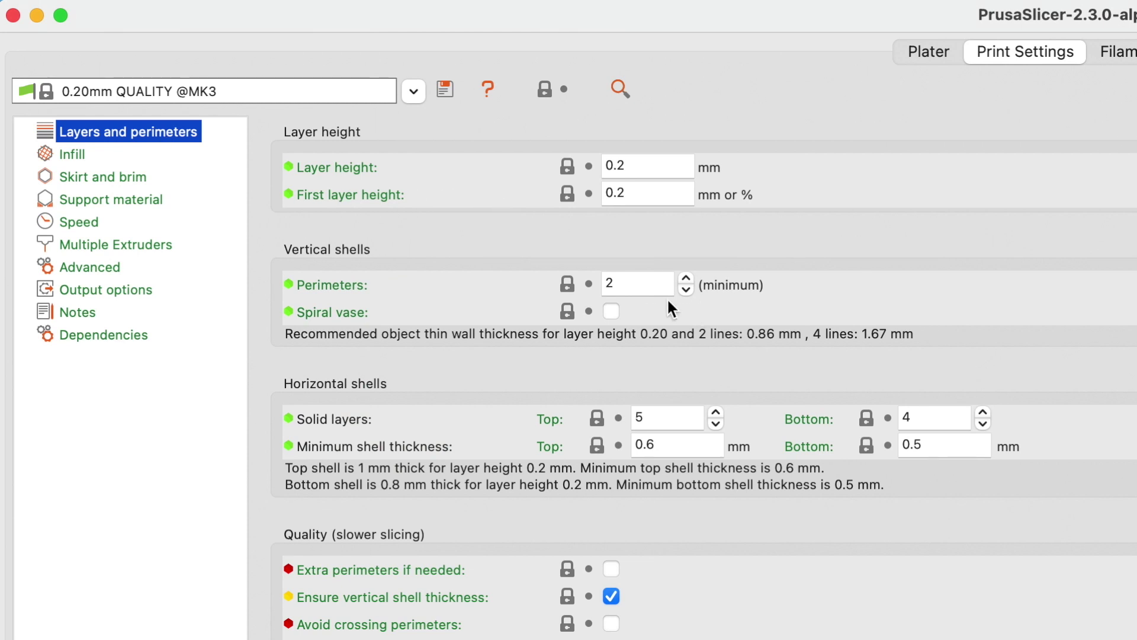
pyautogui.click(596, 286)
pyautogui.write('3')
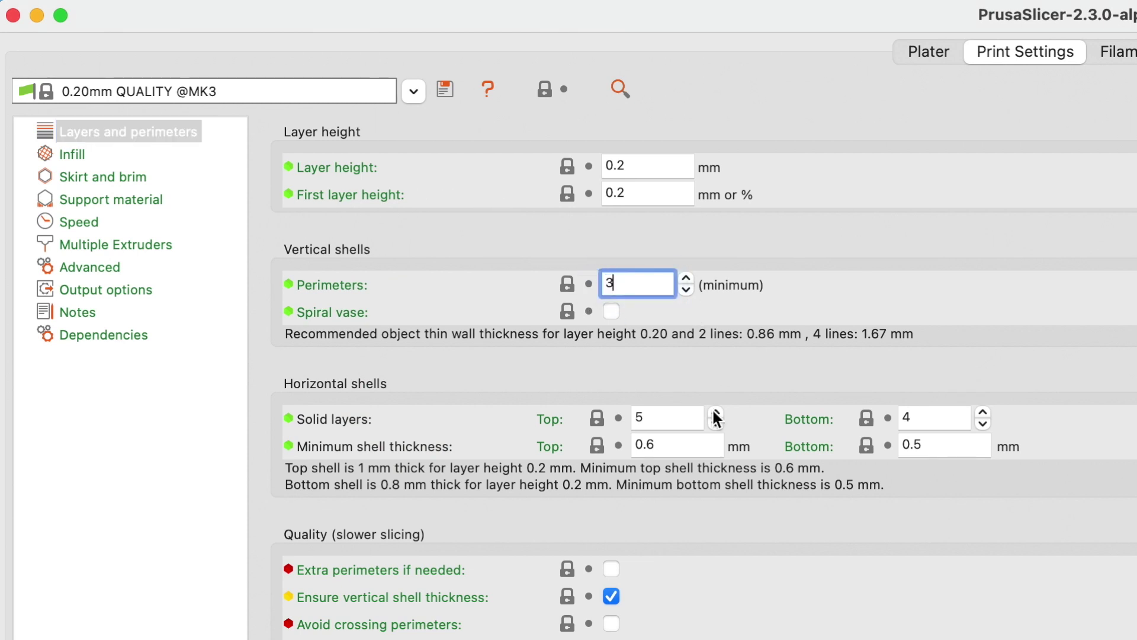
pyautogui.click(641, 418)
pyautogui.write('3')
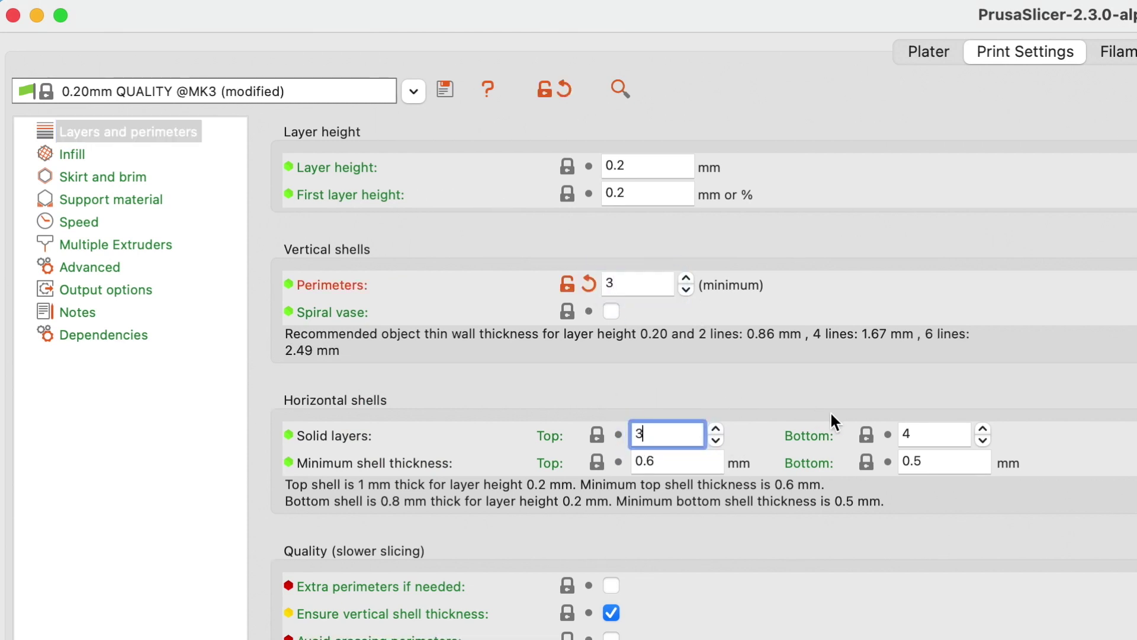
pyautogui.click(915, 434)
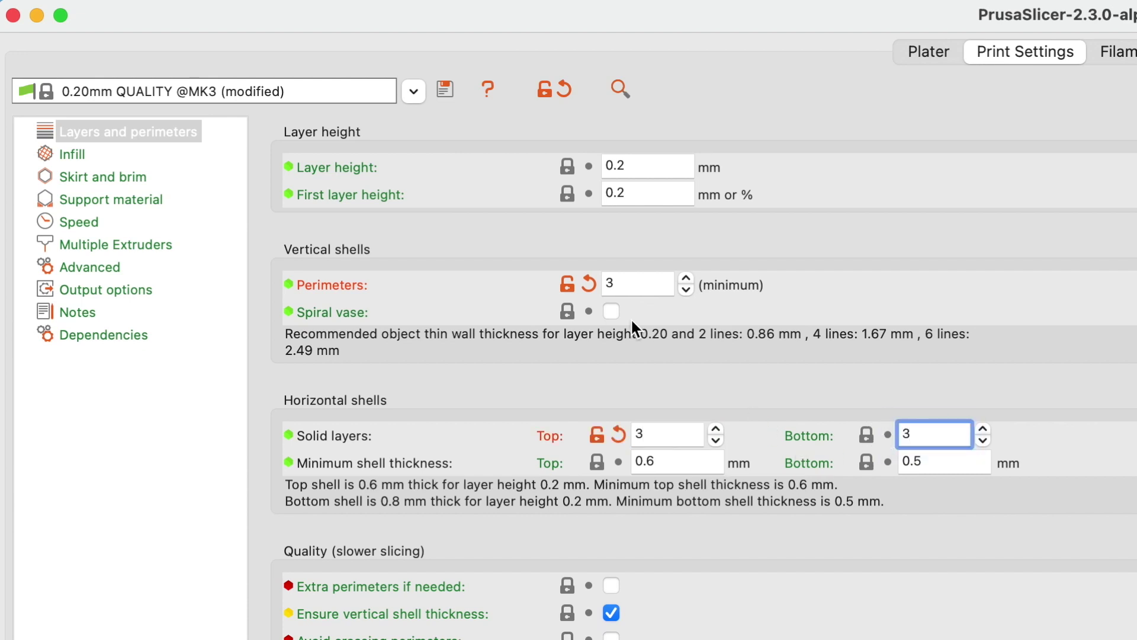
# Raise the perimeters and the top and bottom solid layers to 5 each.
pyautogui.click(640, 283)
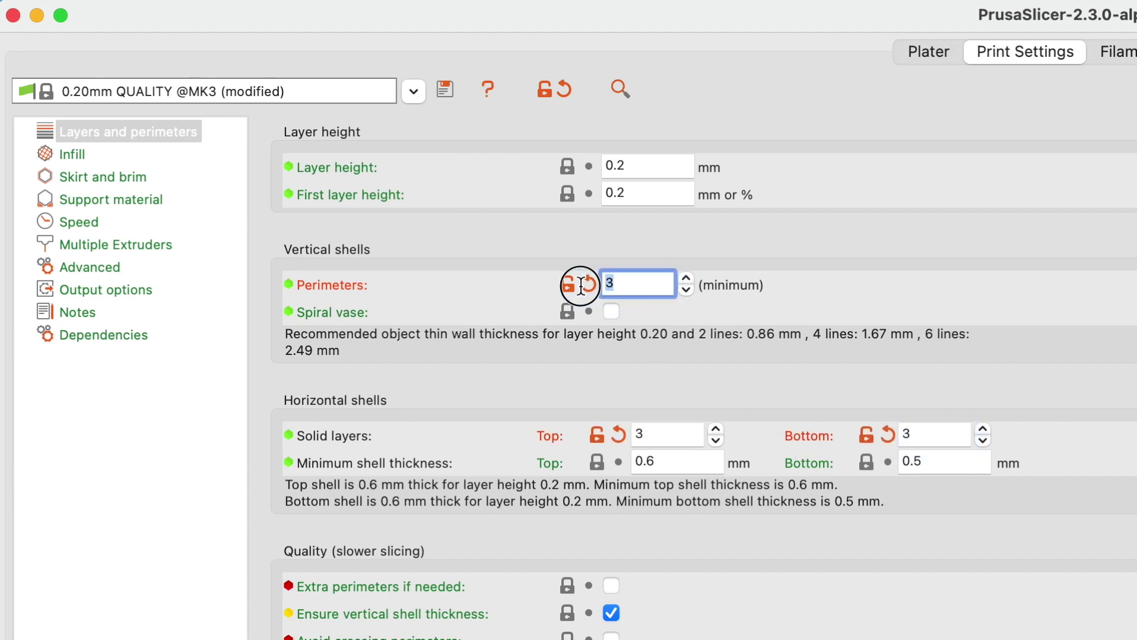
pyautogui.click(666, 433)
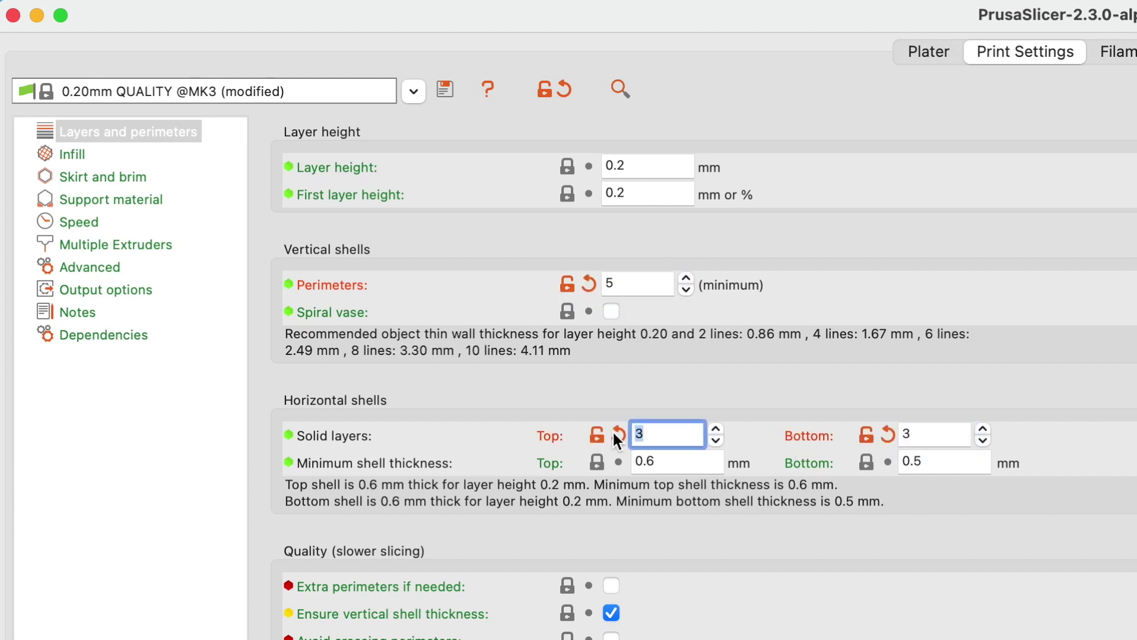
pyautogui.click(946, 435)
pyautogui.write('5')
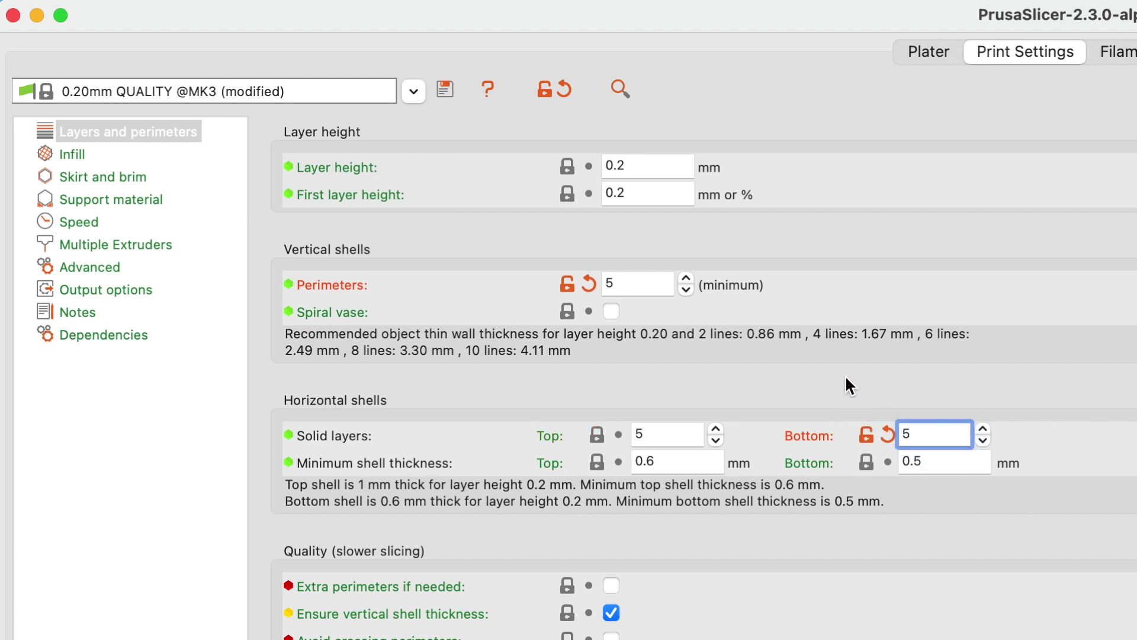
pyautogui.click(846, 378)
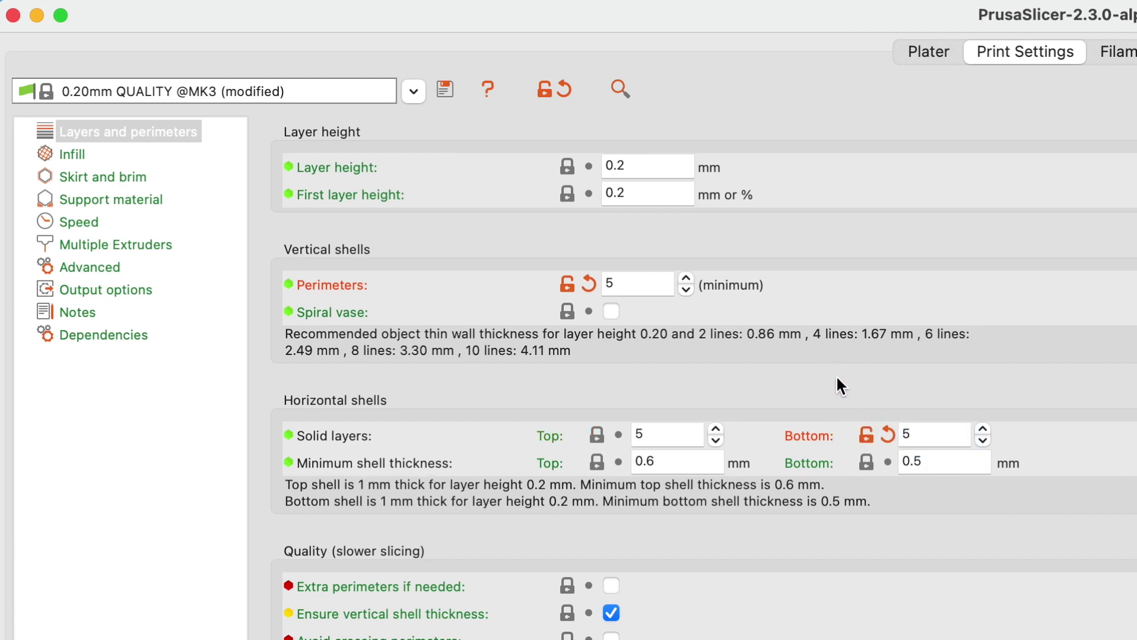
# In the infill print settings, review the fill pattern choices and try the ironing option, leaving it disabled.
pyautogui.click(72, 153)
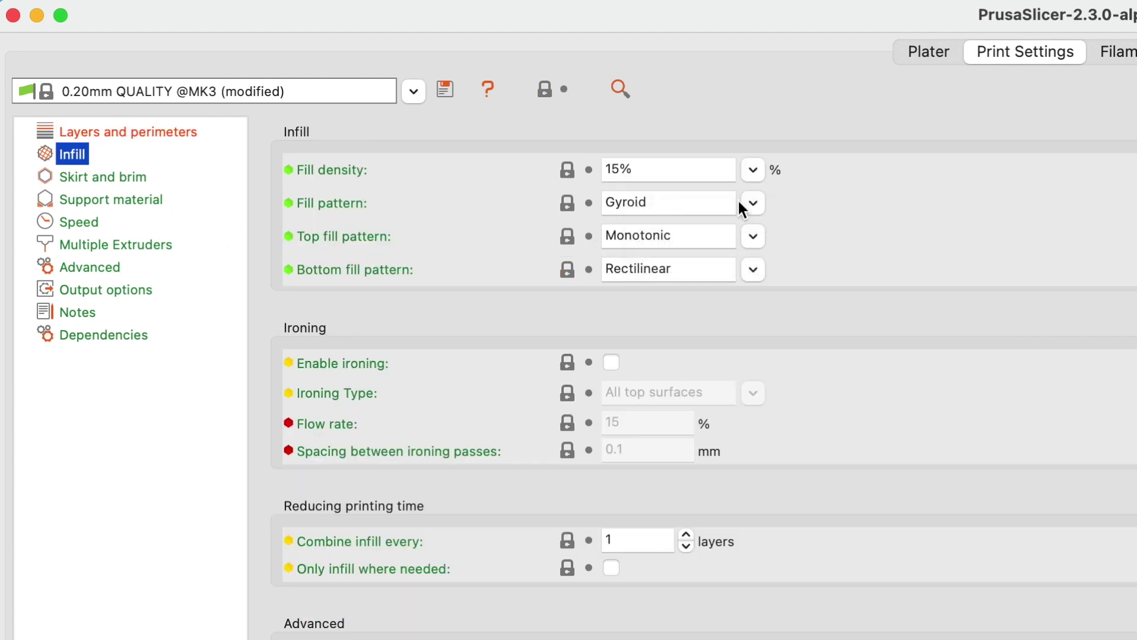
pyautogui.click(755, 204)
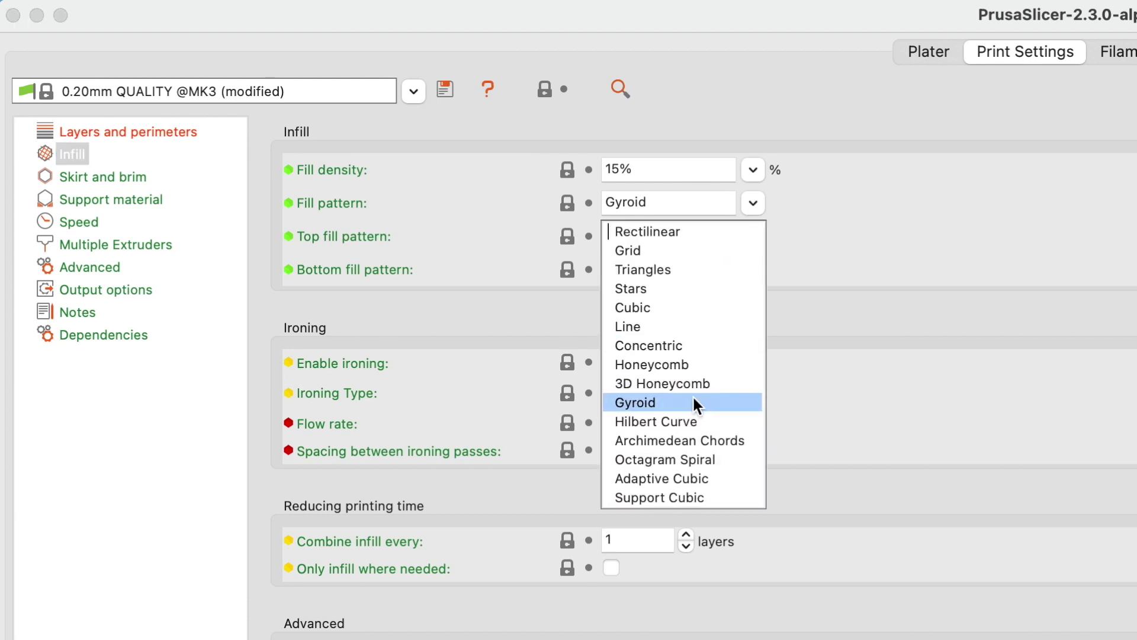
pyautogui.click(818, 317)
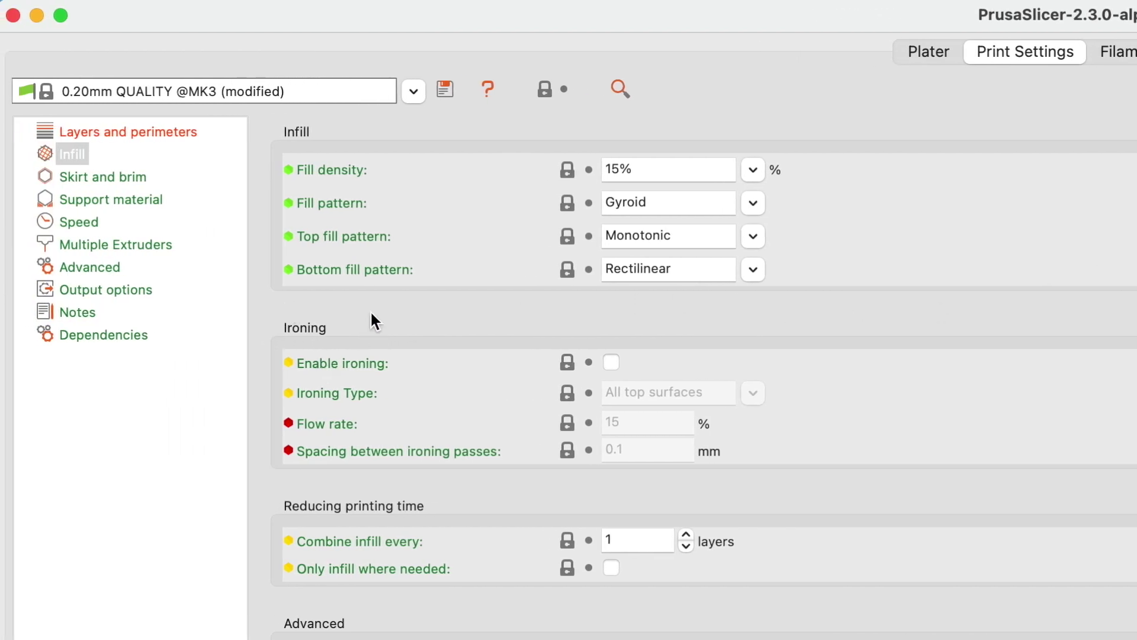
pyautogui.click(611, 362)
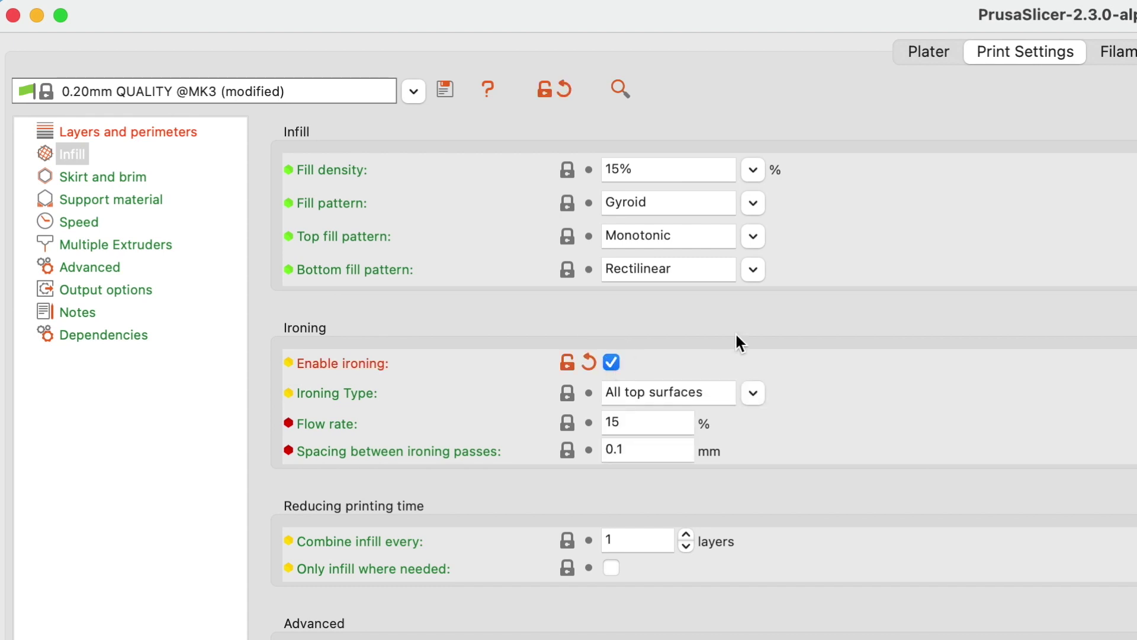
pyautogui.click(612, 361)
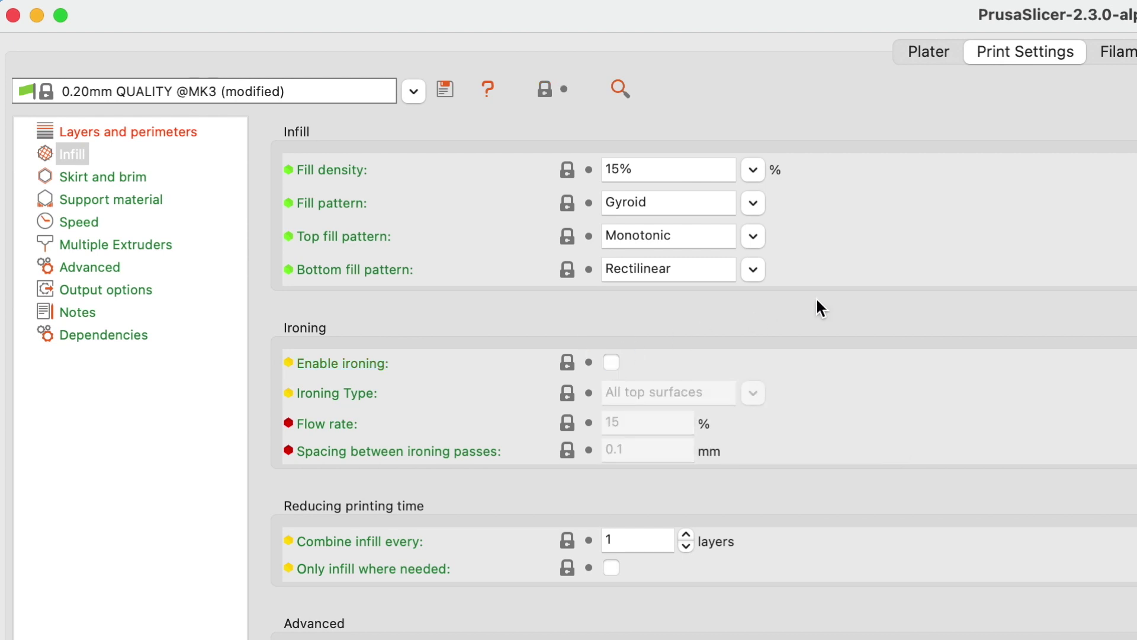
# In the skirt and brim settings, try a brim width of 5 mm and restore it to 0.
pyautogui.click(117, 179)
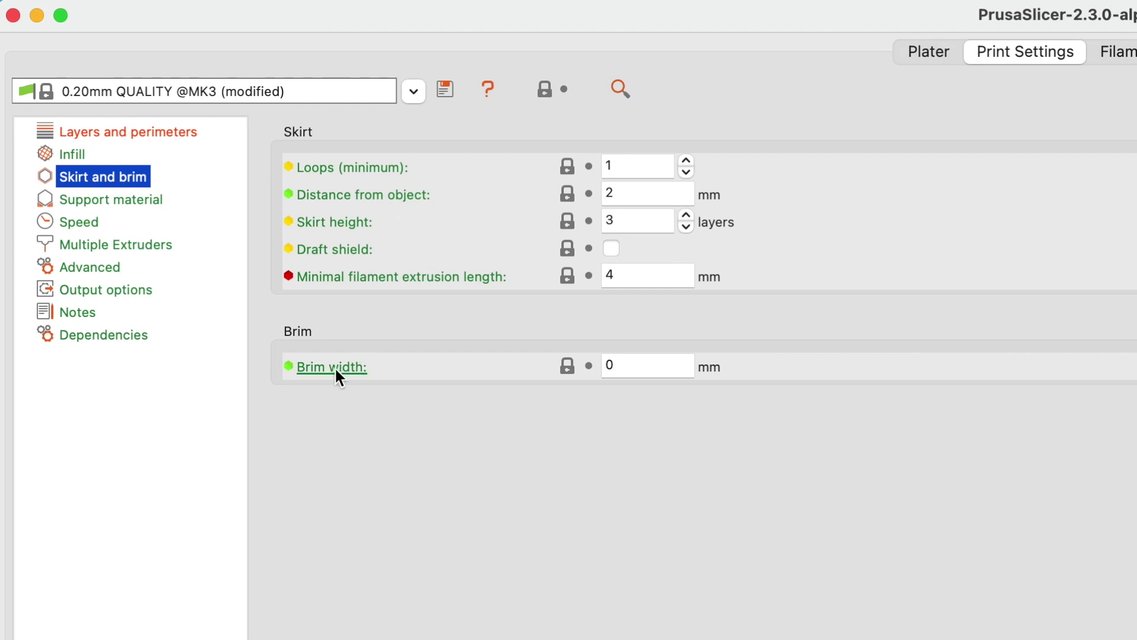
pyautogui.click(638, 364)
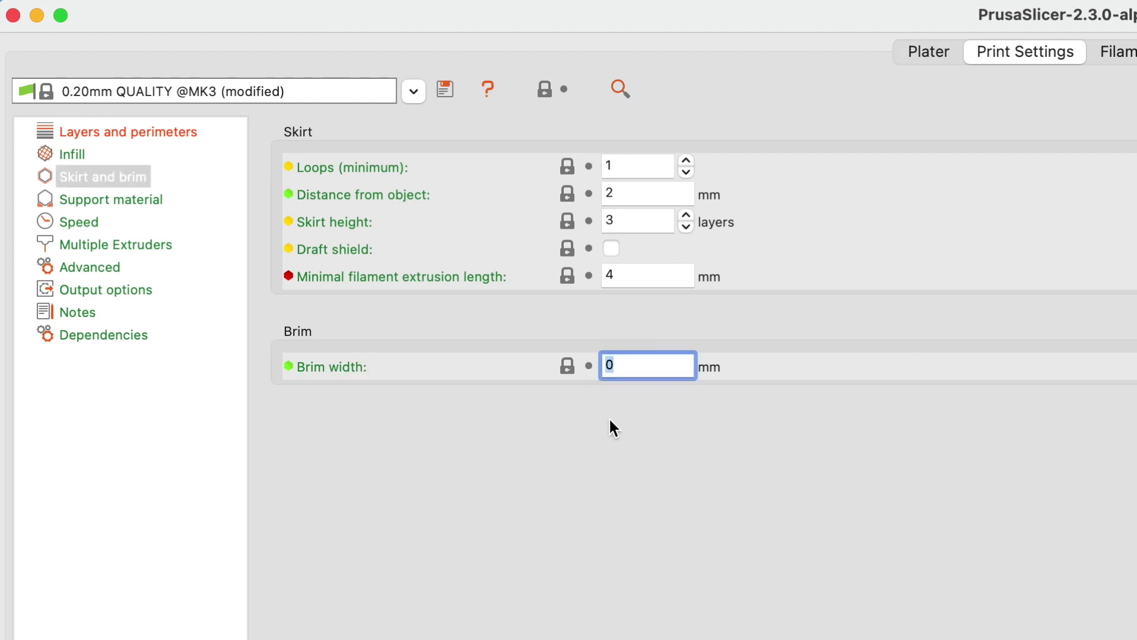
pyautogui.write('5')
pyautogui.press('BackSpace')
pyautogui.write('0')
# Look over the support material settings and the filament's extruder and bed temperatures.
pyautogui.click(162, 200)
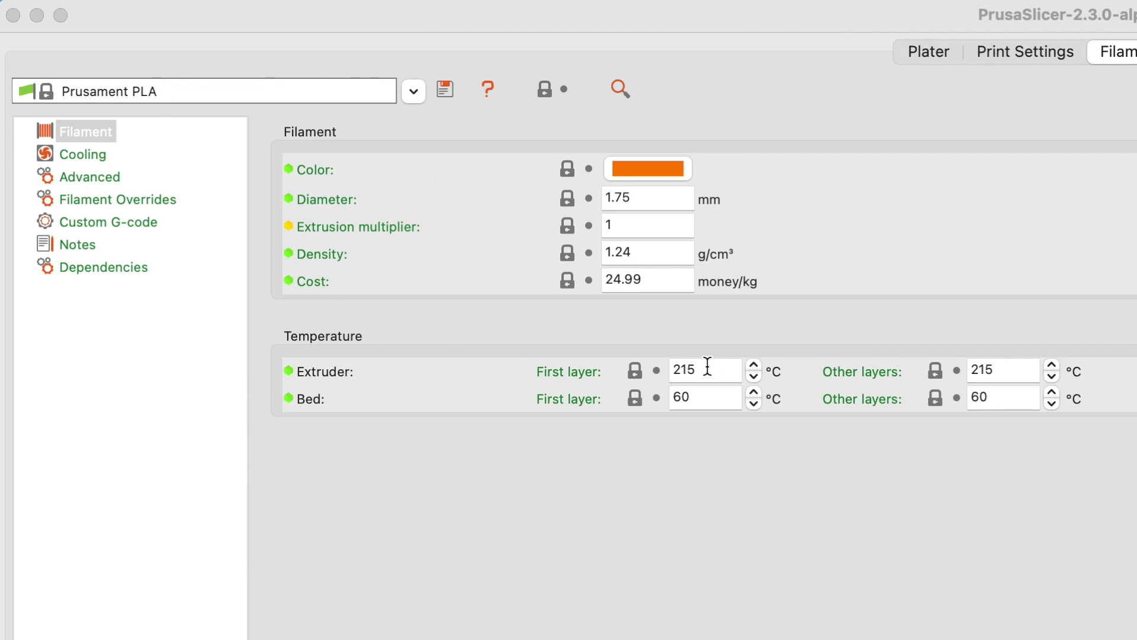
pyautogui.click(673, 367)
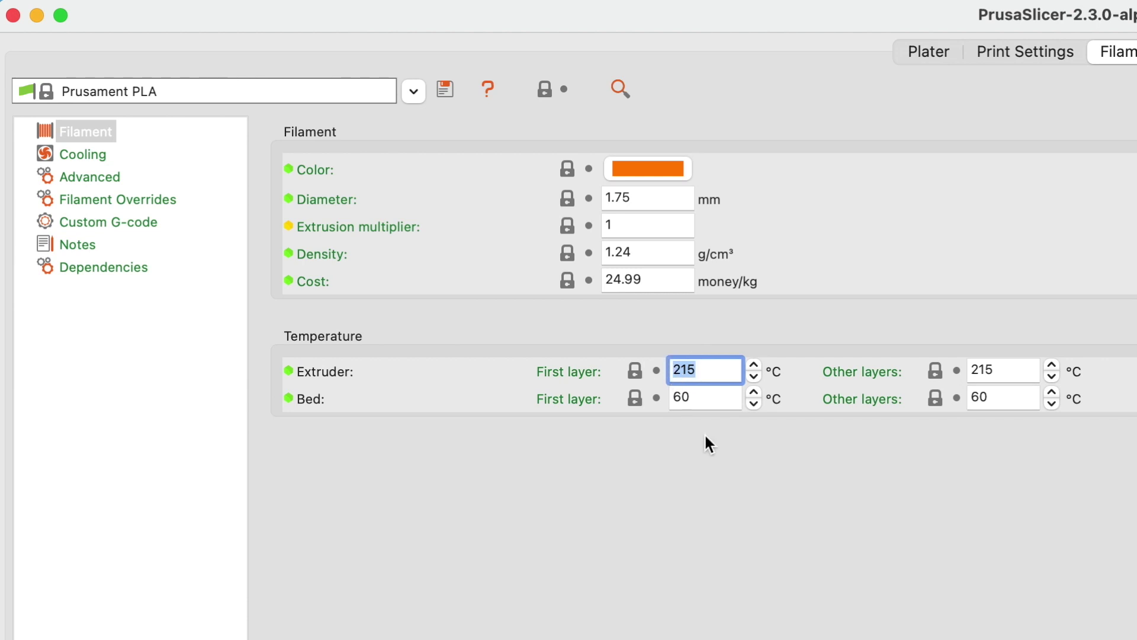
pyautogui.click(748, 512)
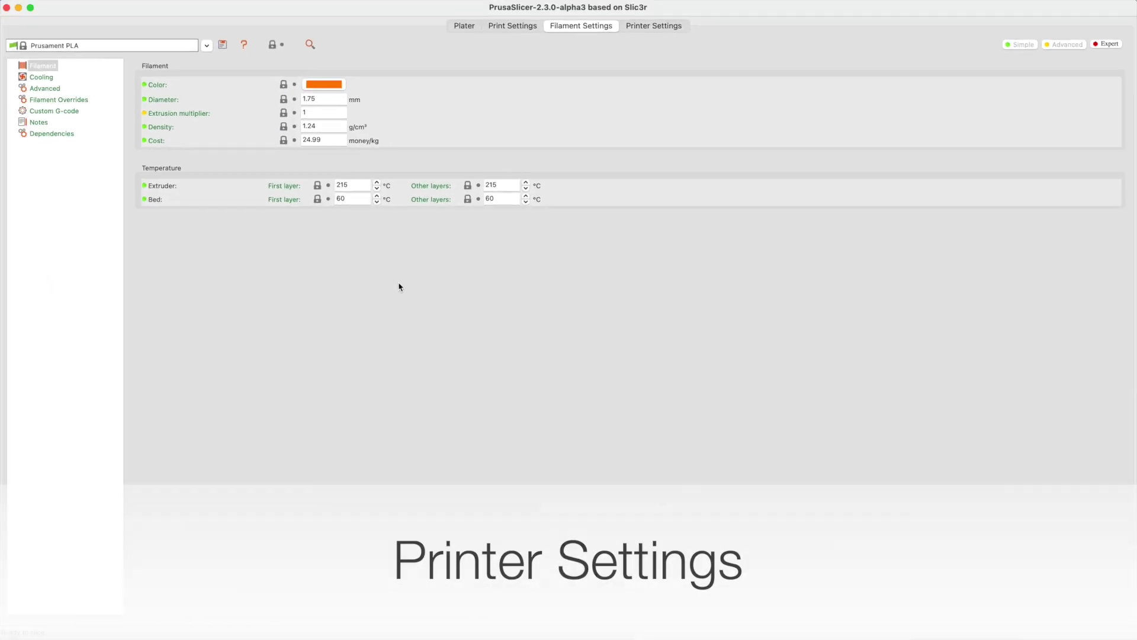
# Examine the nozzle diameter and retraction values of Extruder 1 in the printer settings.
pyautogui.click(655, 26)
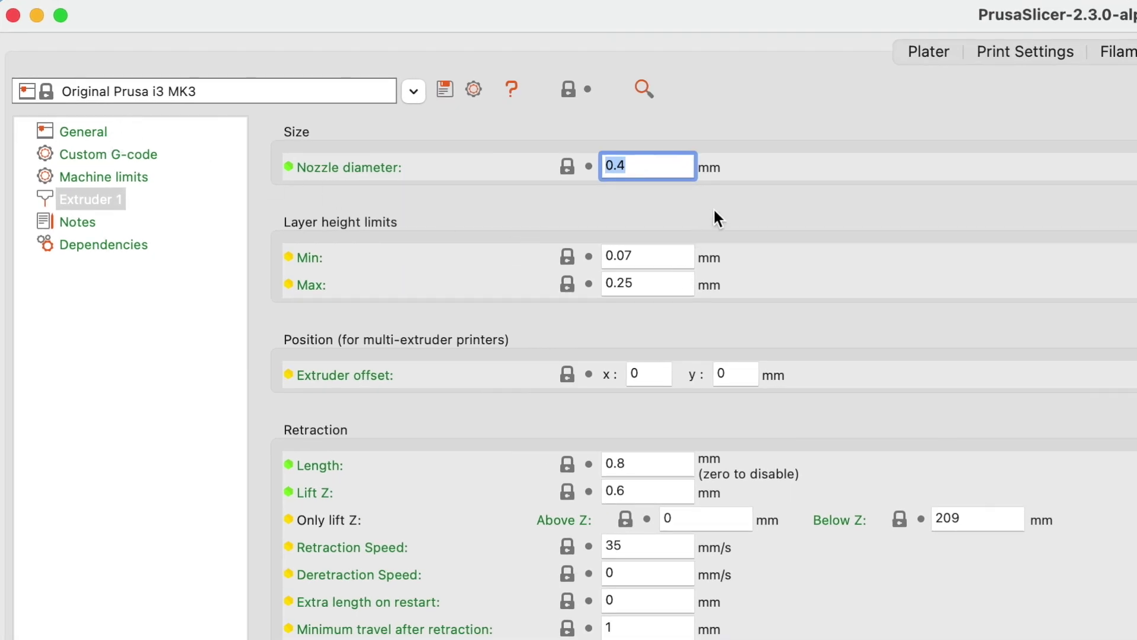
pyautogui.click(116, 201)
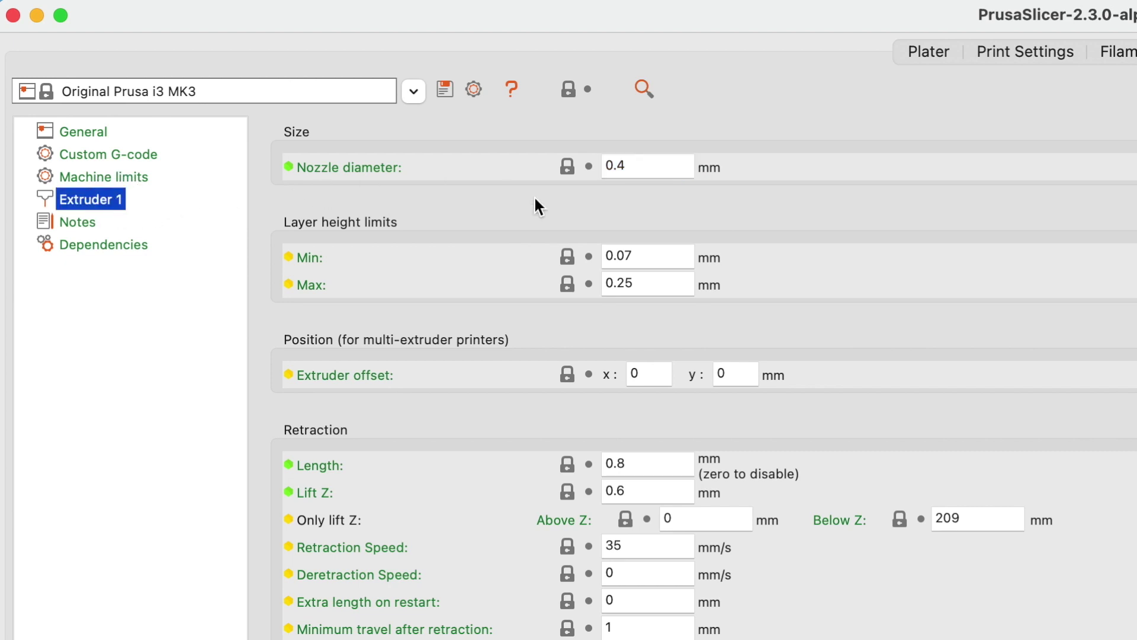
pyautogui.click(647, 166)
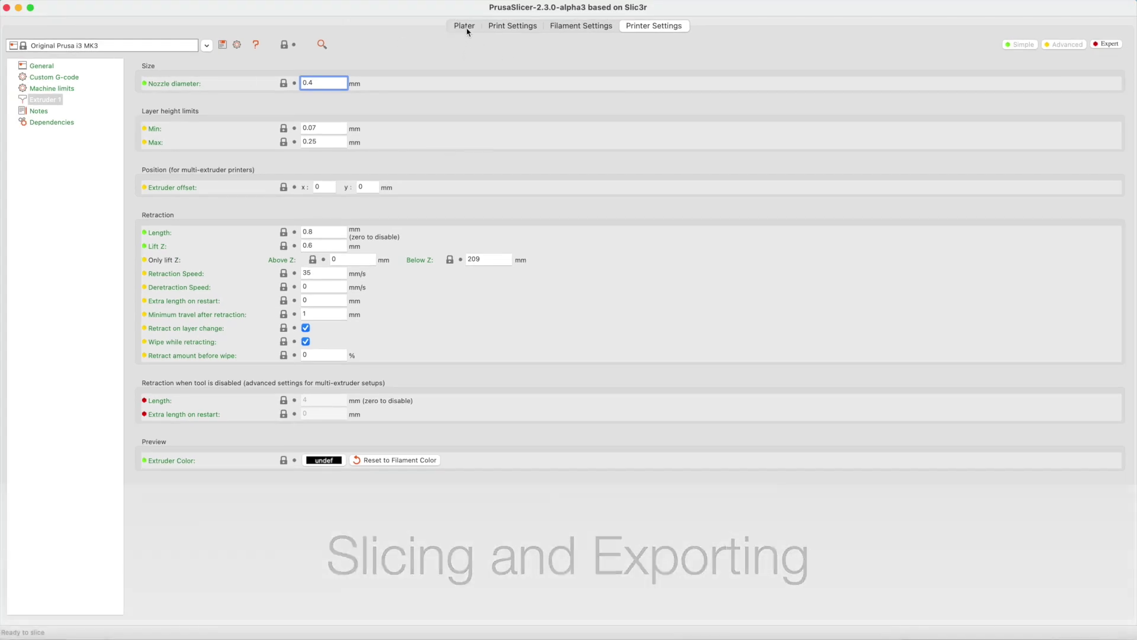
# Slice the 3DBenchy model on the plater and scrub through its layers in the sliced preview.
pyautogui.click(467, 27)
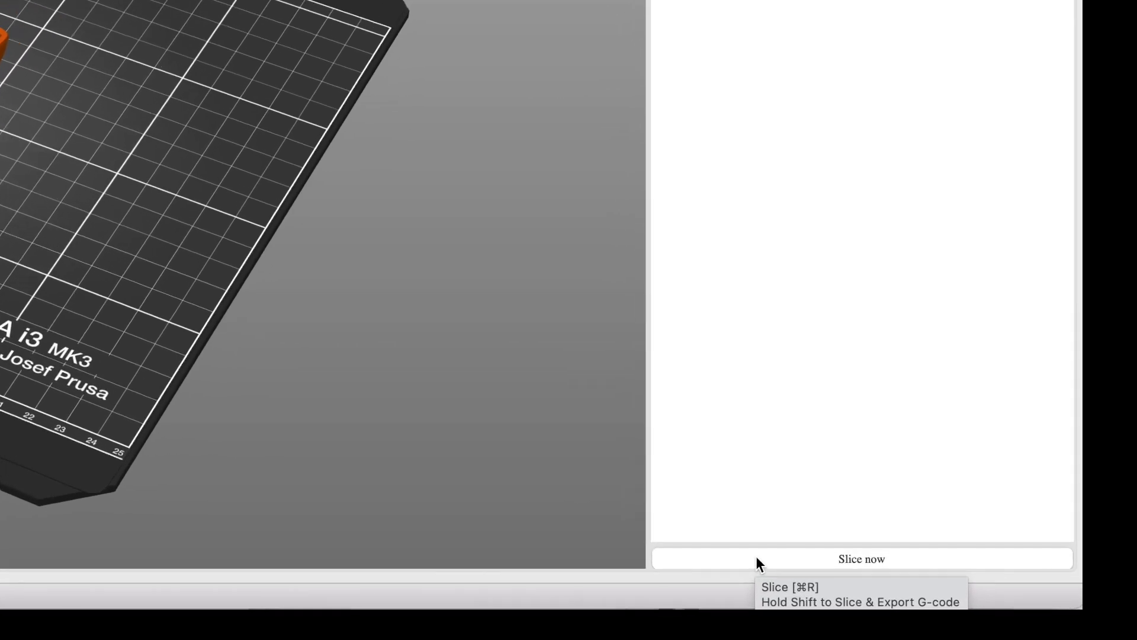
pyautogui.click(972, 638)
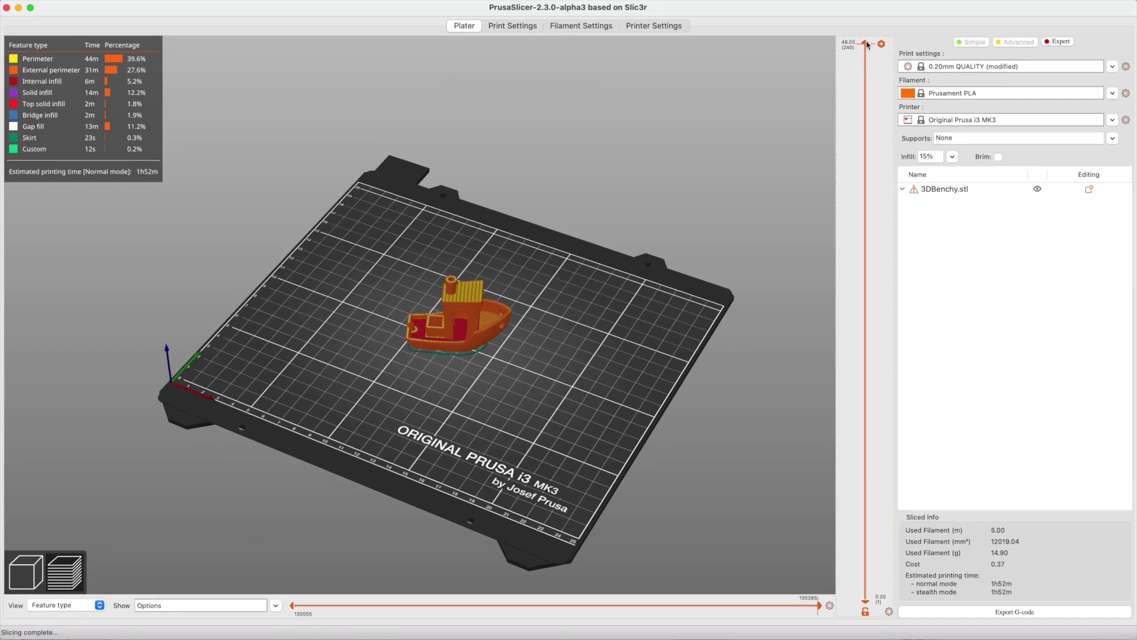
pyautogui.moveTo(866, 44); pyautogui.dragTo(822, 33)
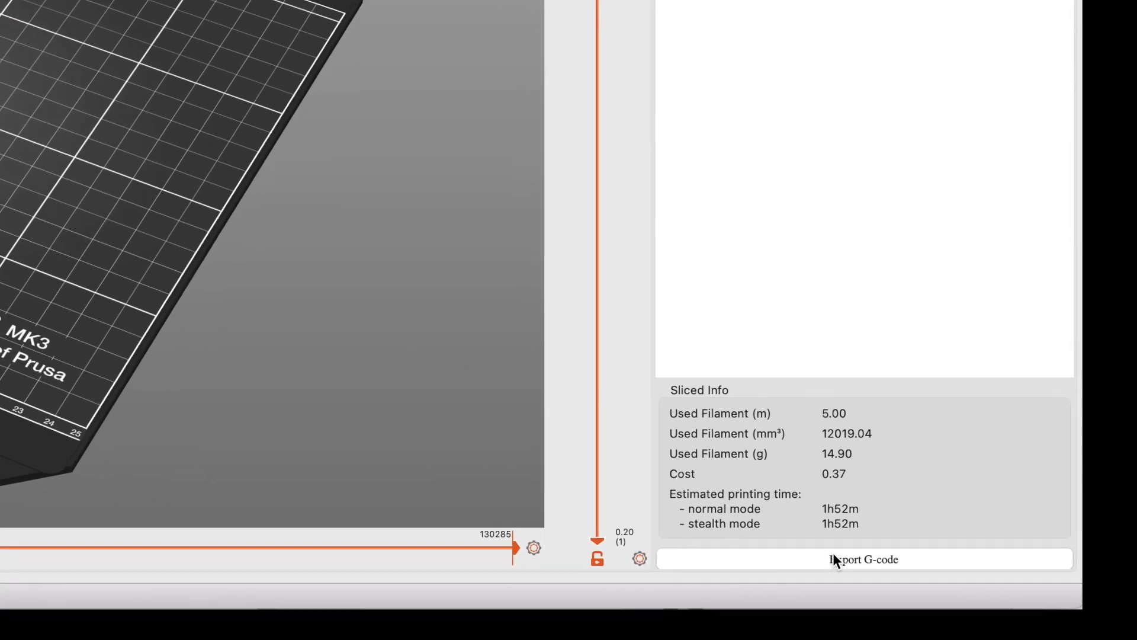
# Export the sliced 3DBenchy as G-code.
pyautogui.click(833, 555)
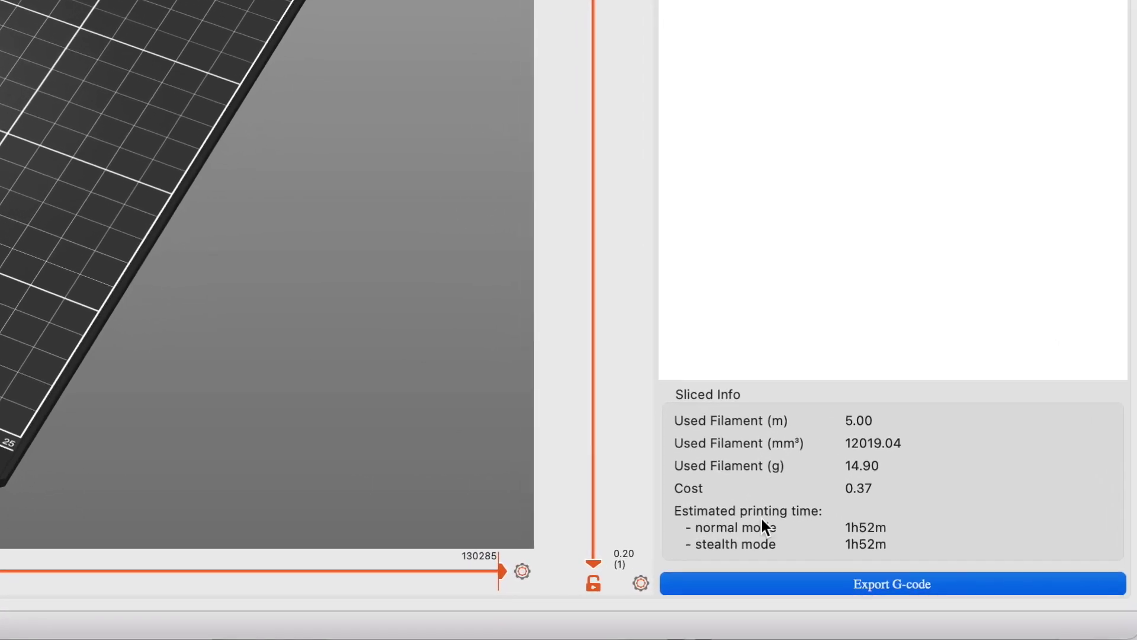